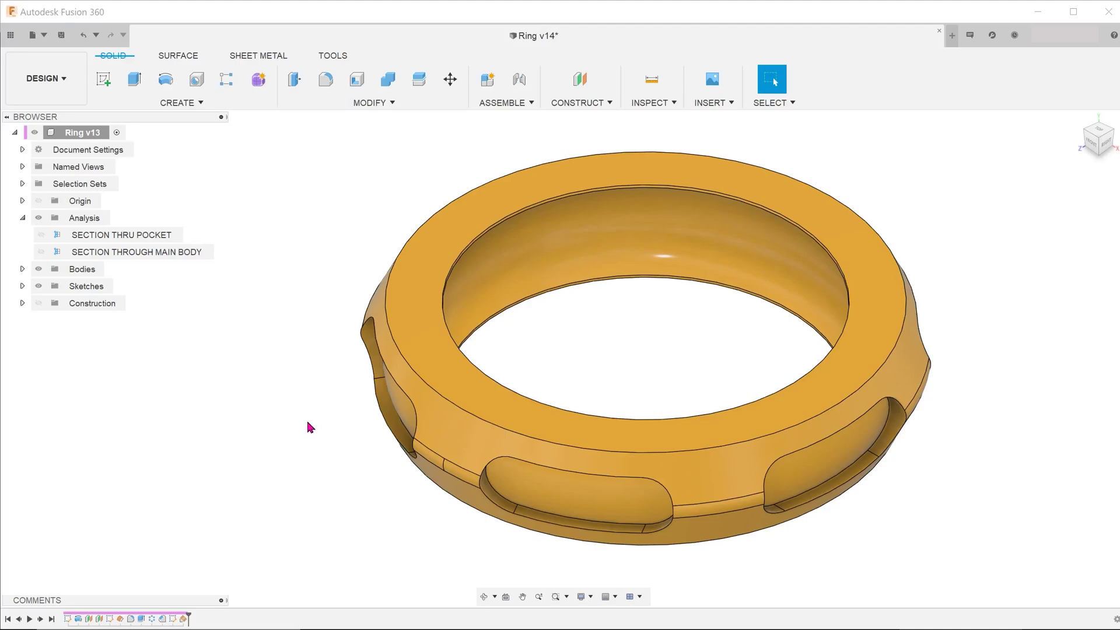
Show the section through the main body and orbit to see its cut face from the side.
scroll(687, 326, up, 2)
middle_drag(664, 327, 606, 353)
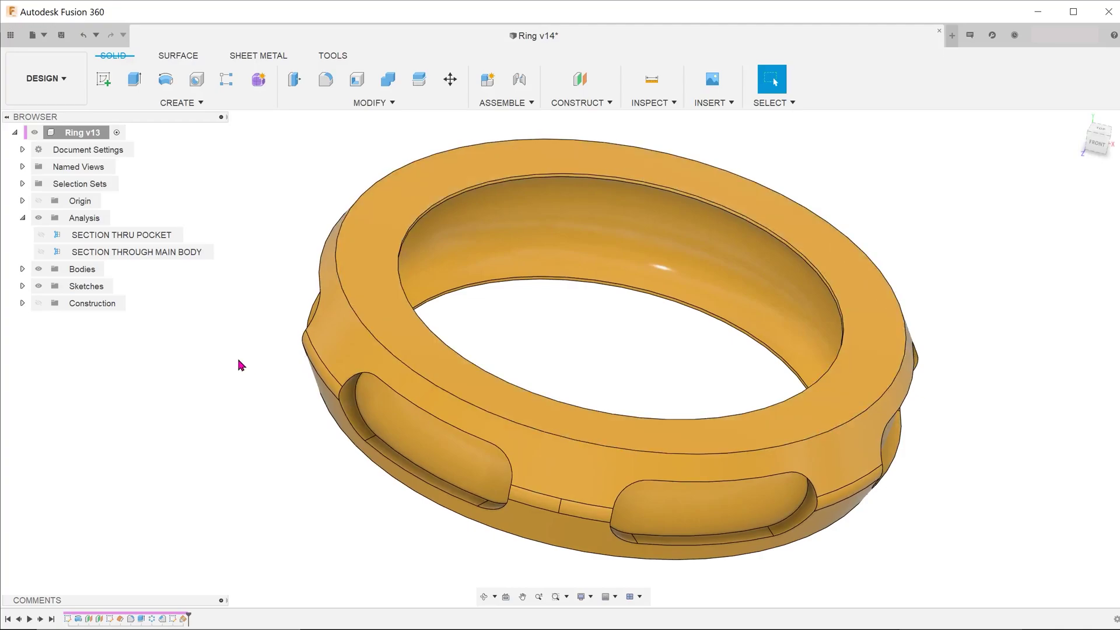
click(44, 253)
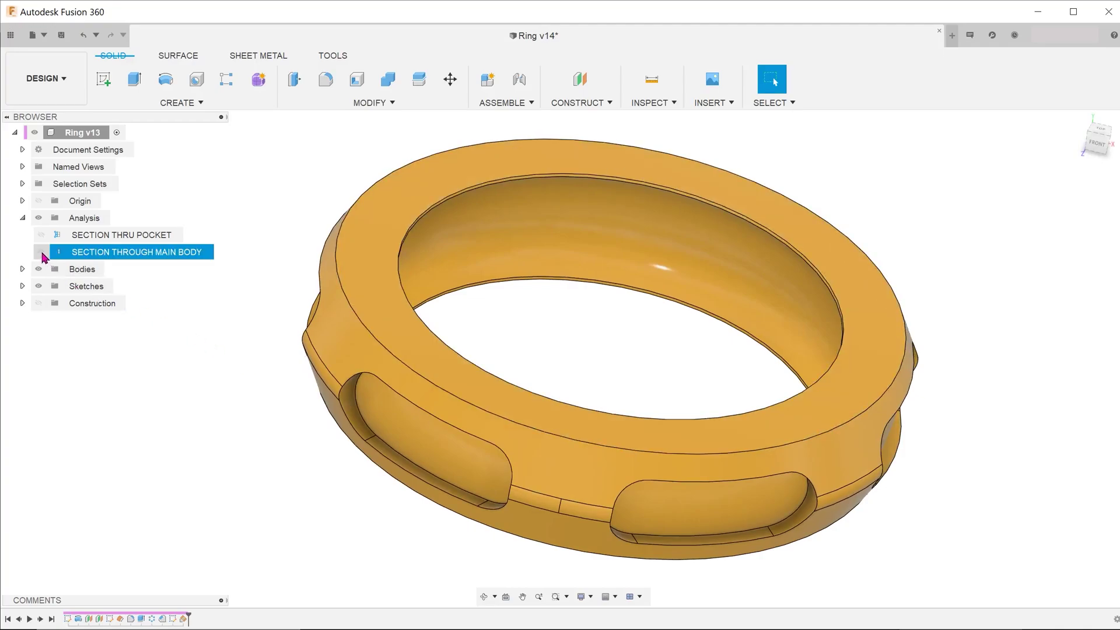
click(41, 252)
scroll(256, 377, up, 5)
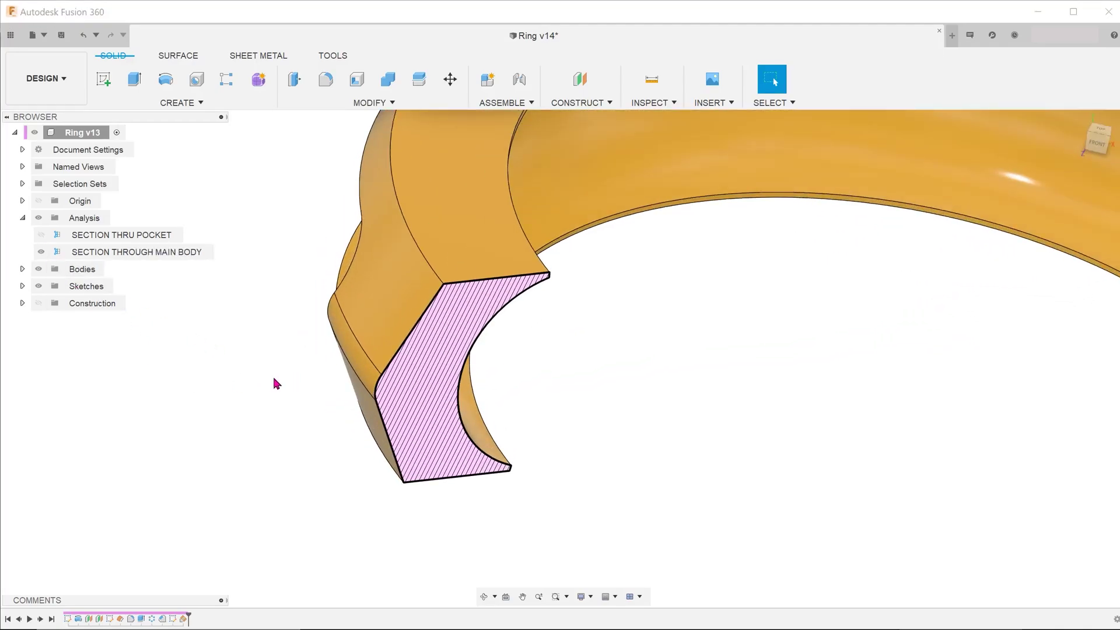
mouse_move(272, 379)
shift+middle_down()
mouse_move(207, 404)
mouse_move(216, 397)
mouse_move(170, 325)
mouse_move(190, 377)
mouse_move(180, 359)
mouse_move(211, 370)
mouse_move(187, 371)
mouse_move(204, 383)
shift+middle_up()
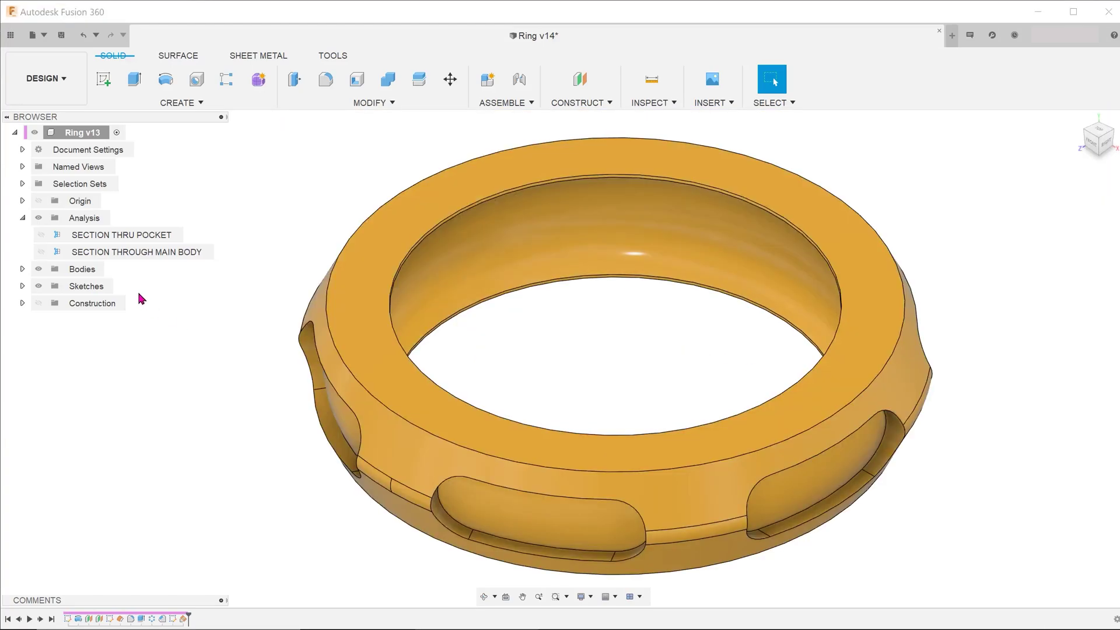
Switch to the pocket section, viewed from the front and then orbited into 3-D.
click(41, 235)
click(1089, 144)
scroll(183, 352, up, 5)
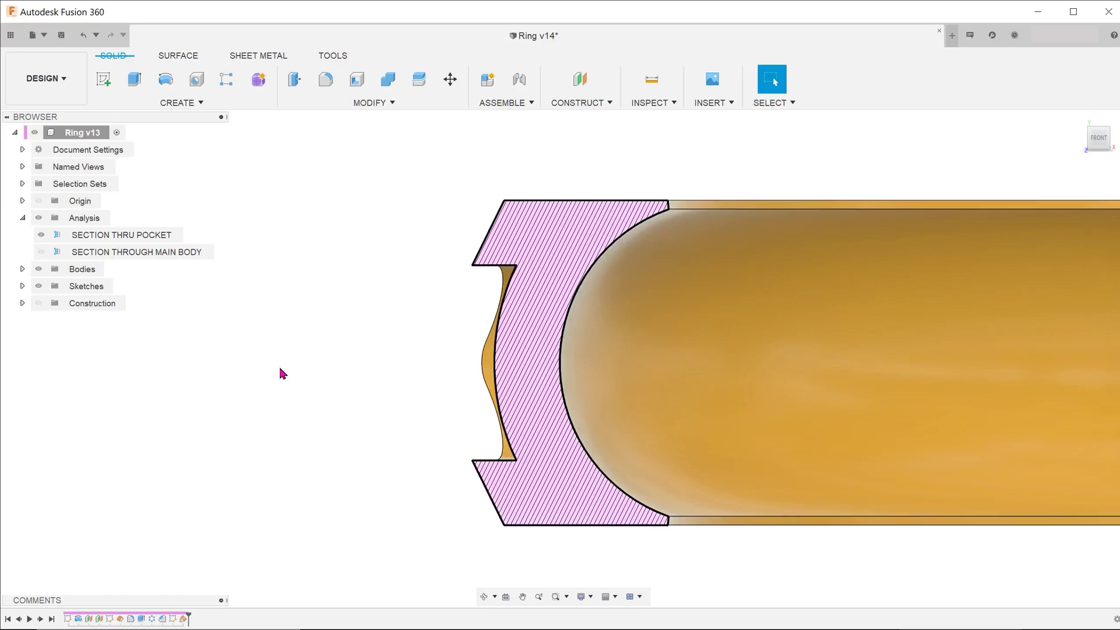
shift+middle_drag(387, 396, 405, 400)
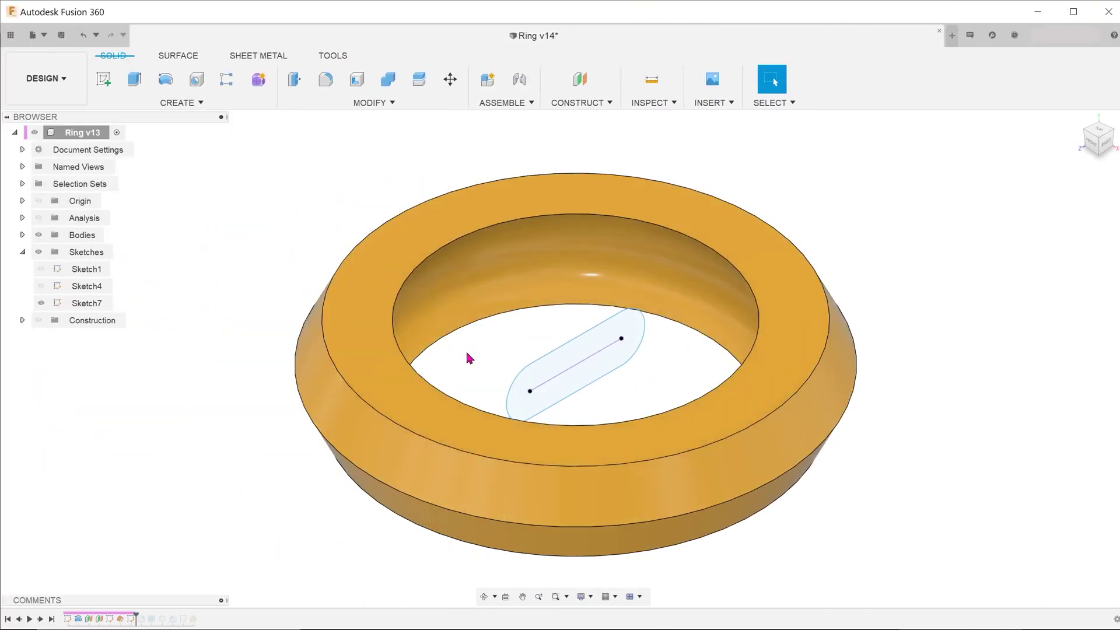
Select the whole slot sketch profile and start an Extrude on it.
double_click(543, 363)
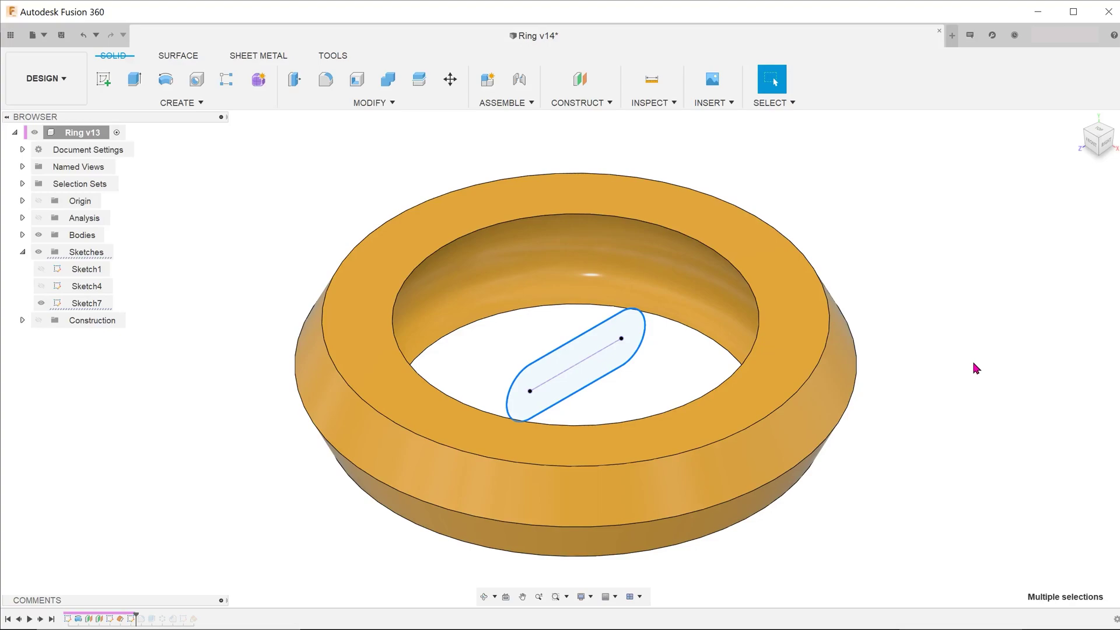
key(e)
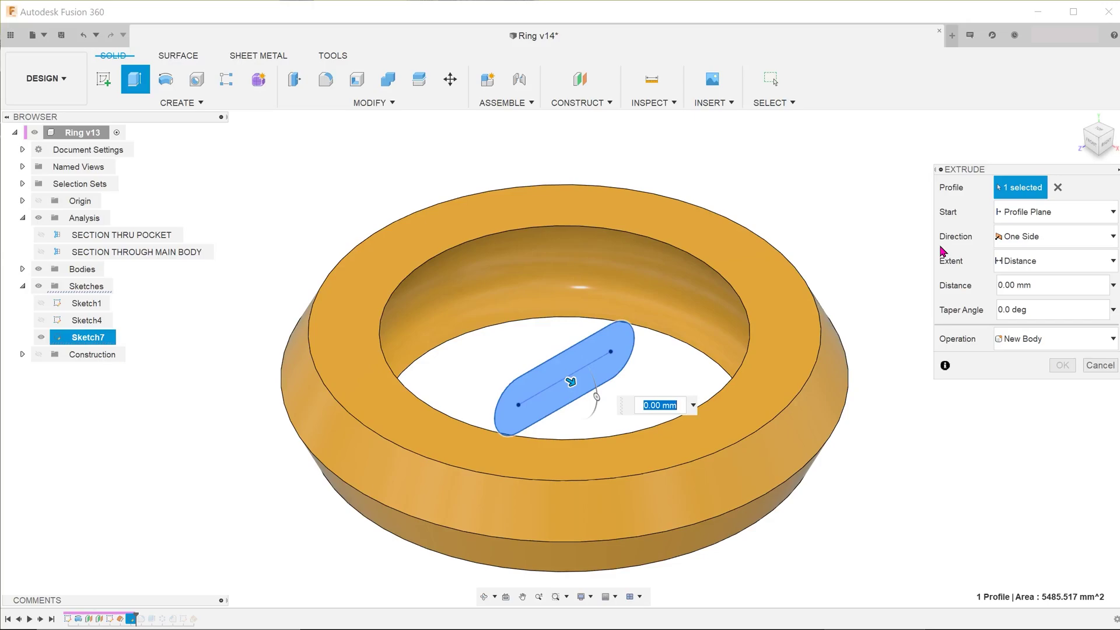
Start the slot extrusion from the ring's inner face and pull it to a -15 mm cut, shown in section.
click(1038, 211)
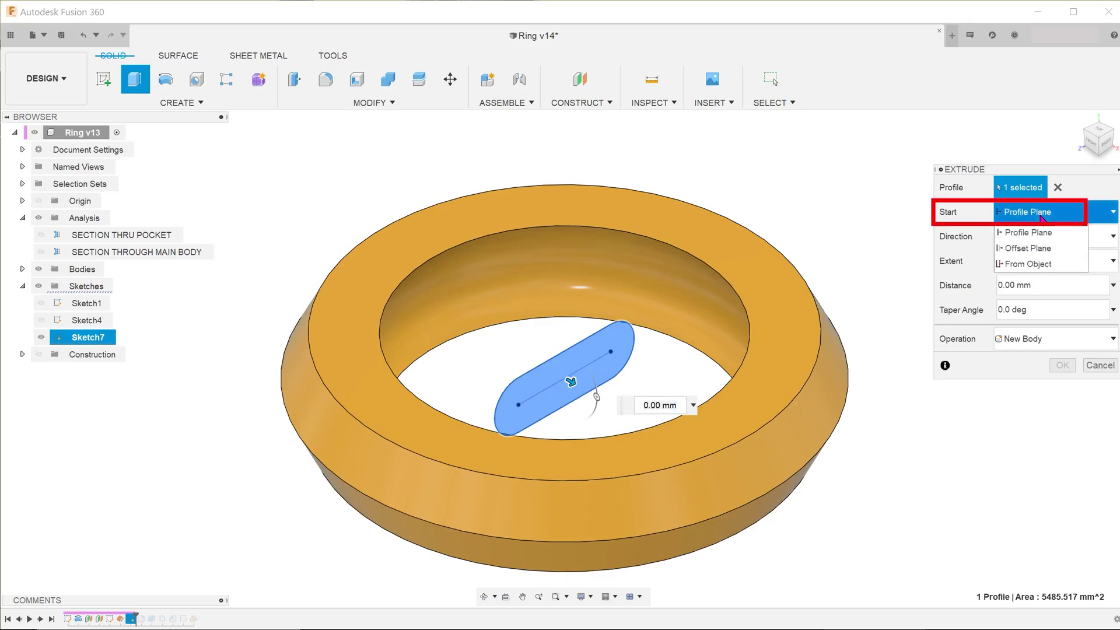
click(1065, 265)
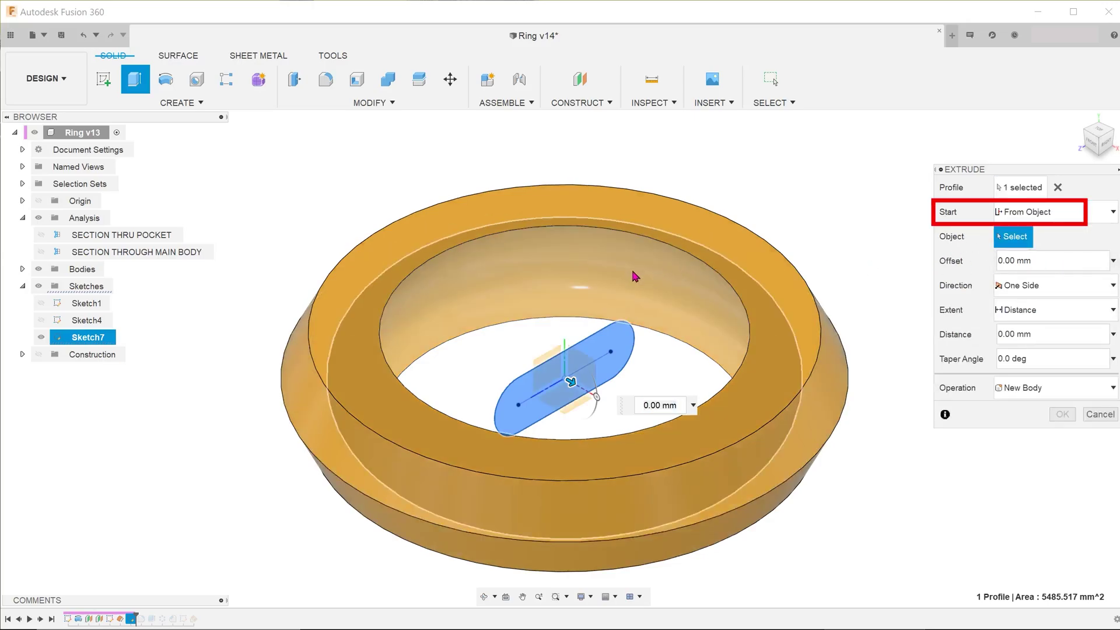
click(443, 287)
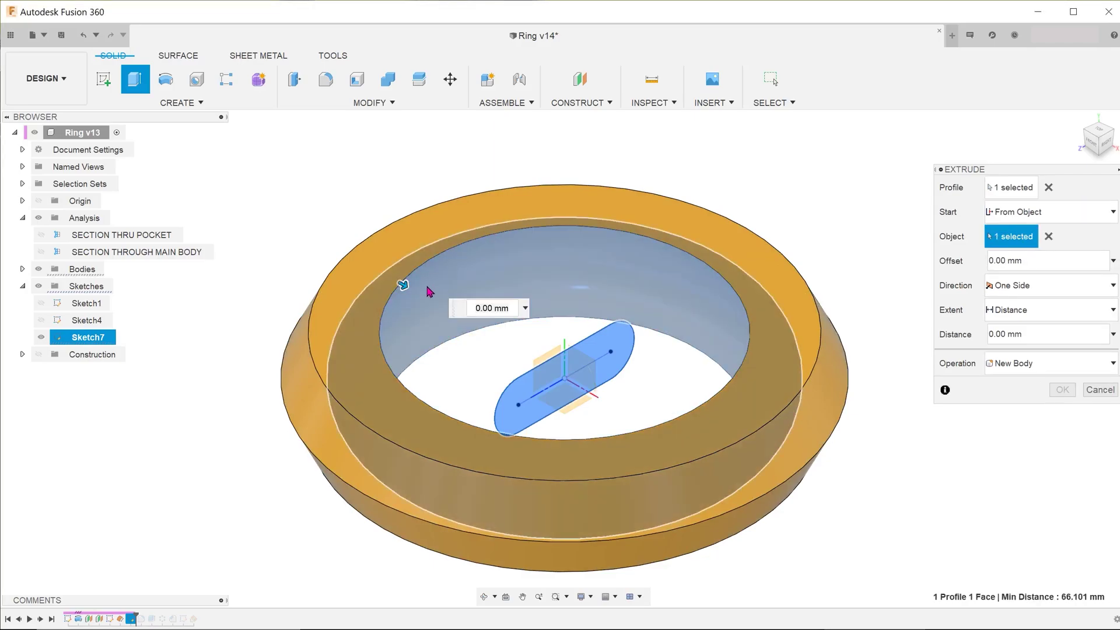
scroll(435, 288, up, 4)
drag(427, 289, 385, 262)
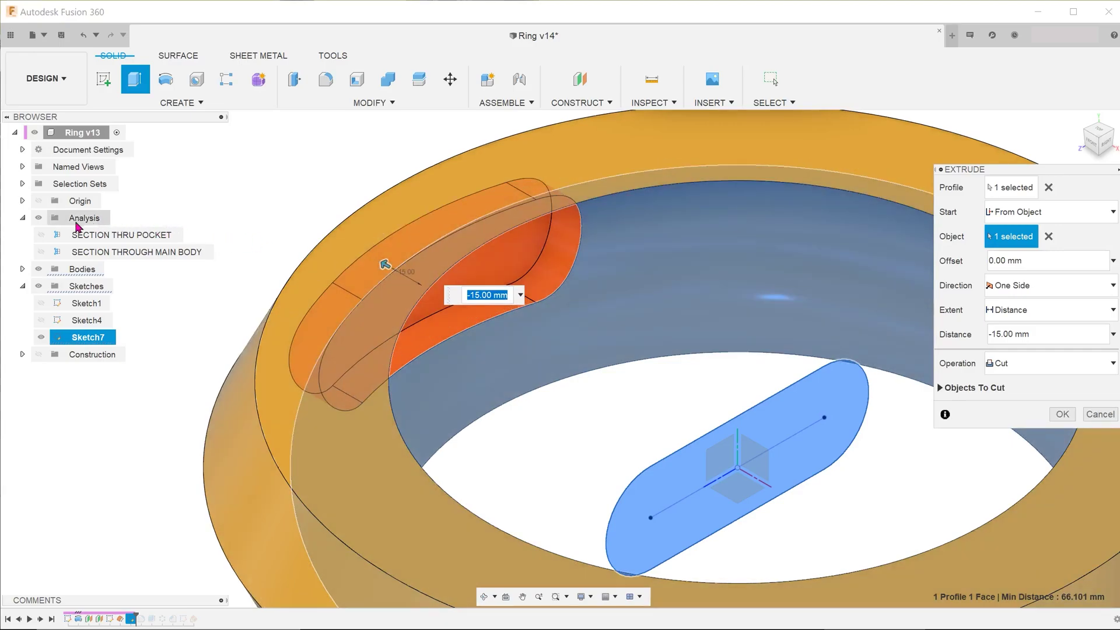
click(40, 235)
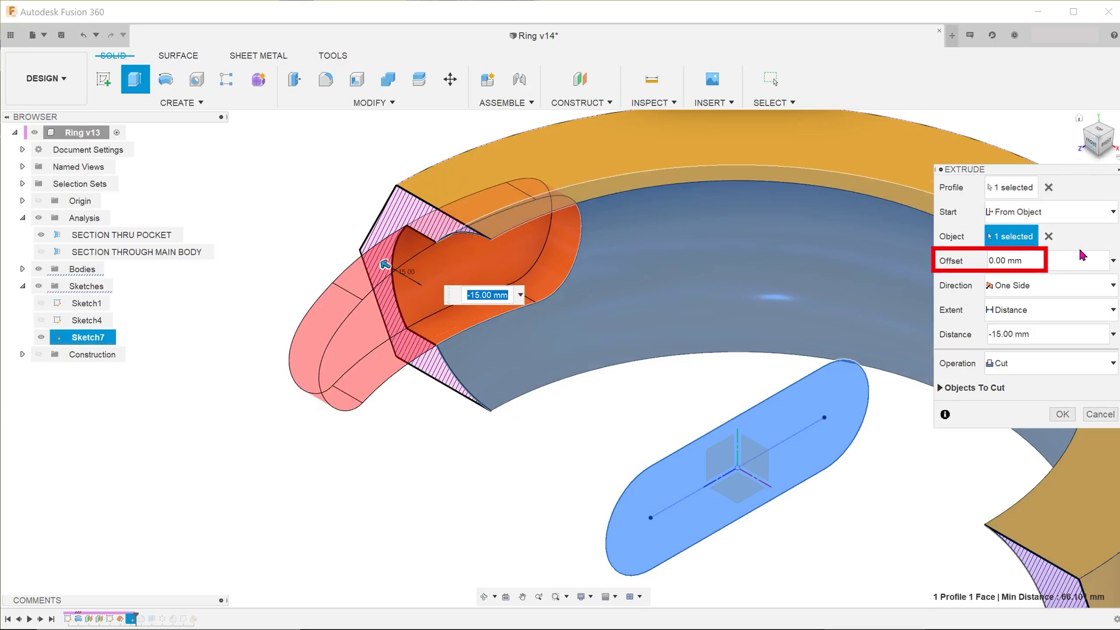
Set the extrusion offset to -10 mm and its extent to All, viewed from the front.
click(986, 267)
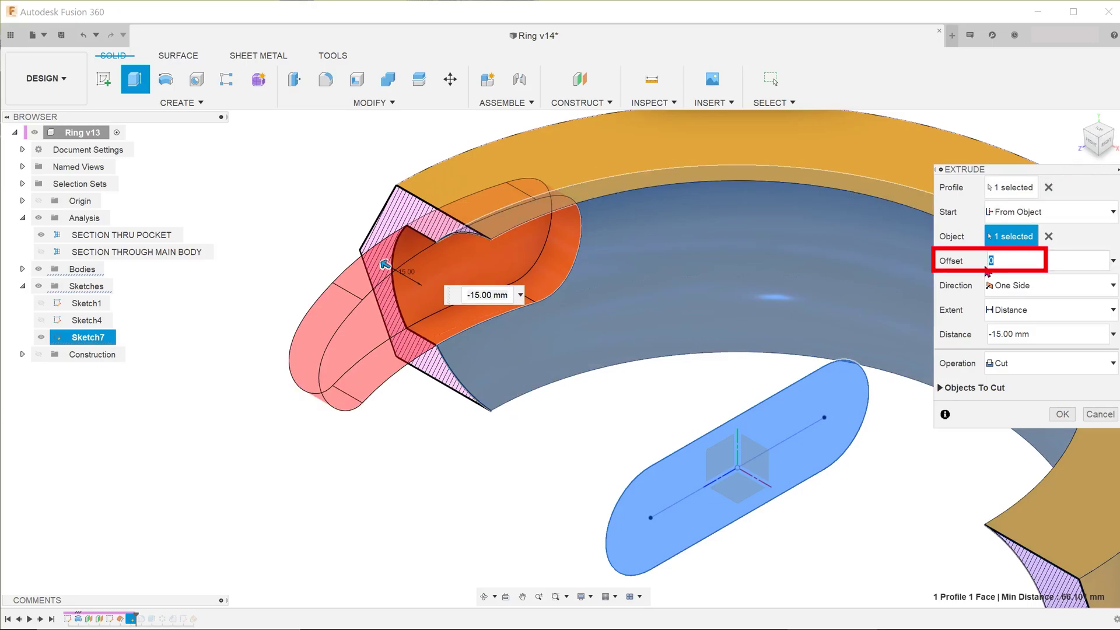
text(10)
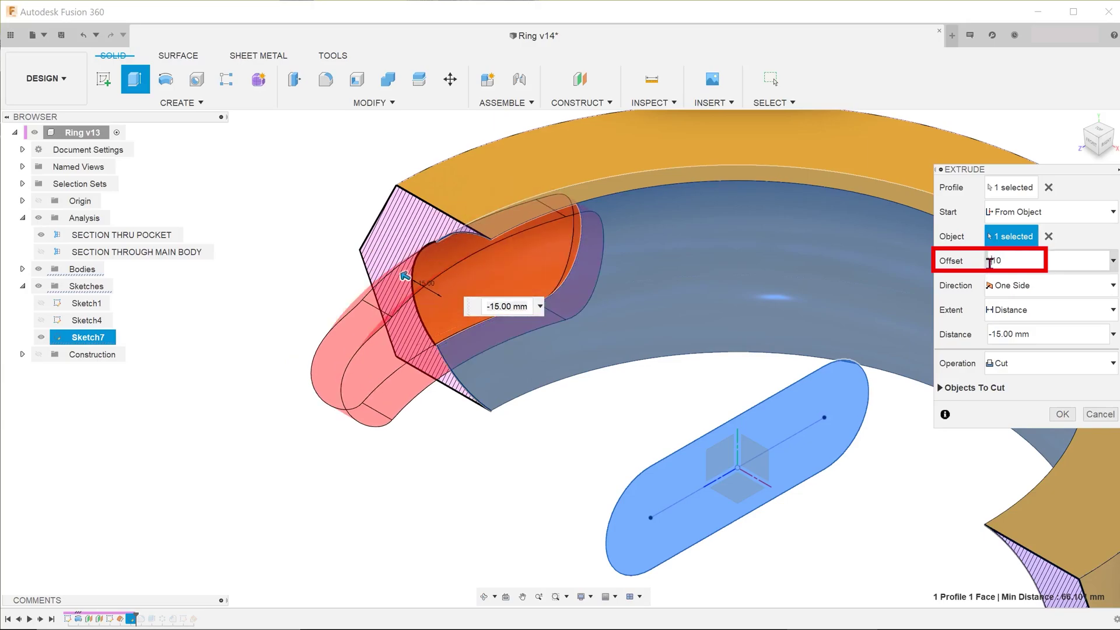
click(989, 262)
text(-)
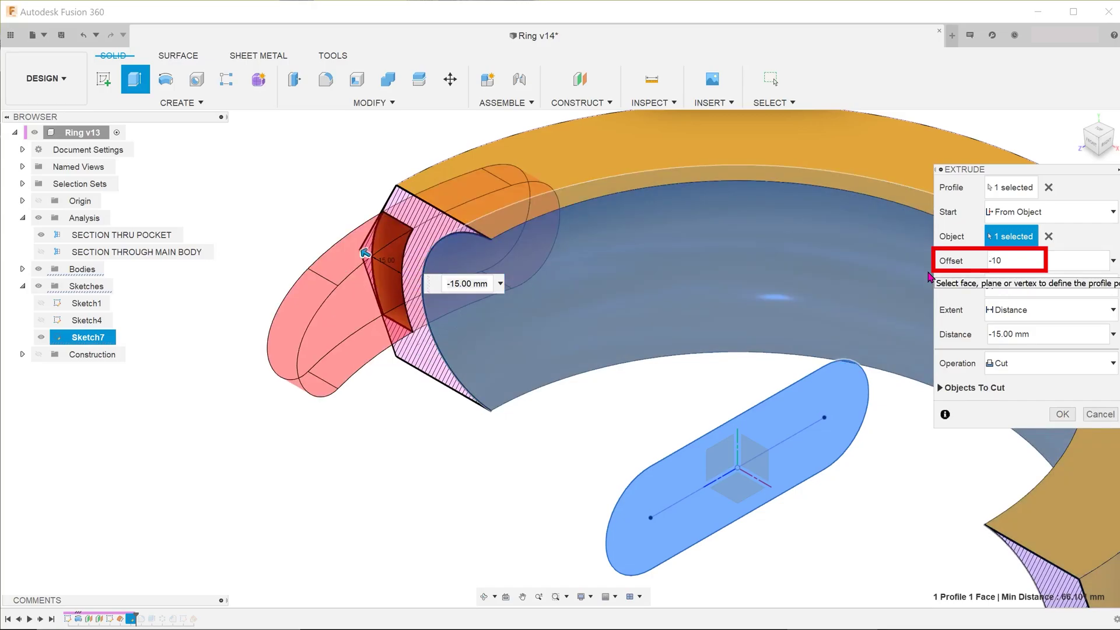
click(1013, 311)
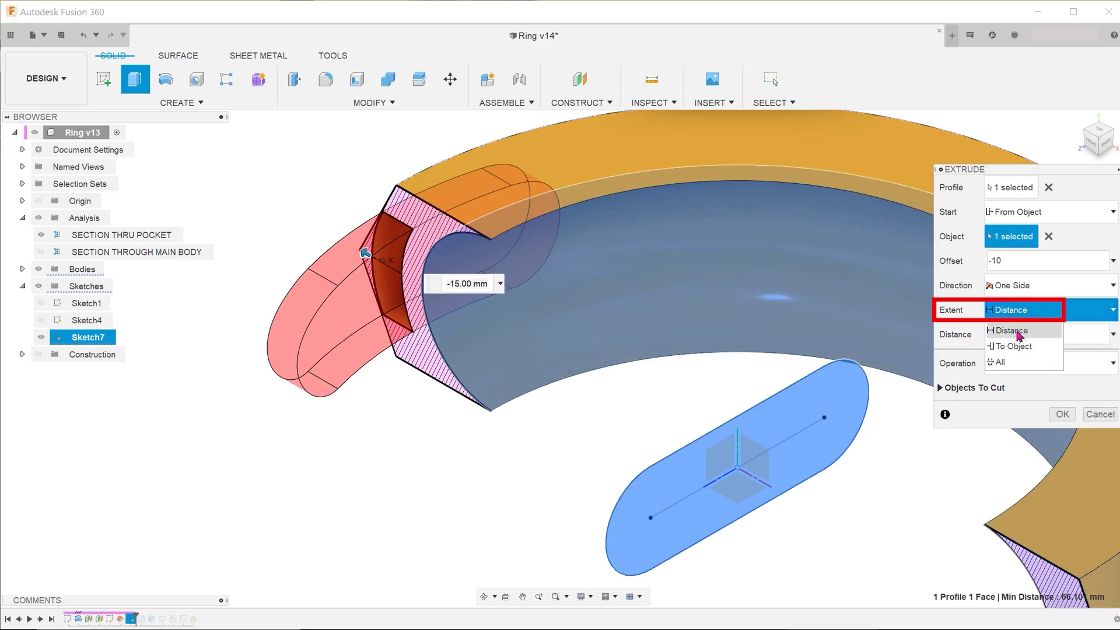
click(1028, 363)
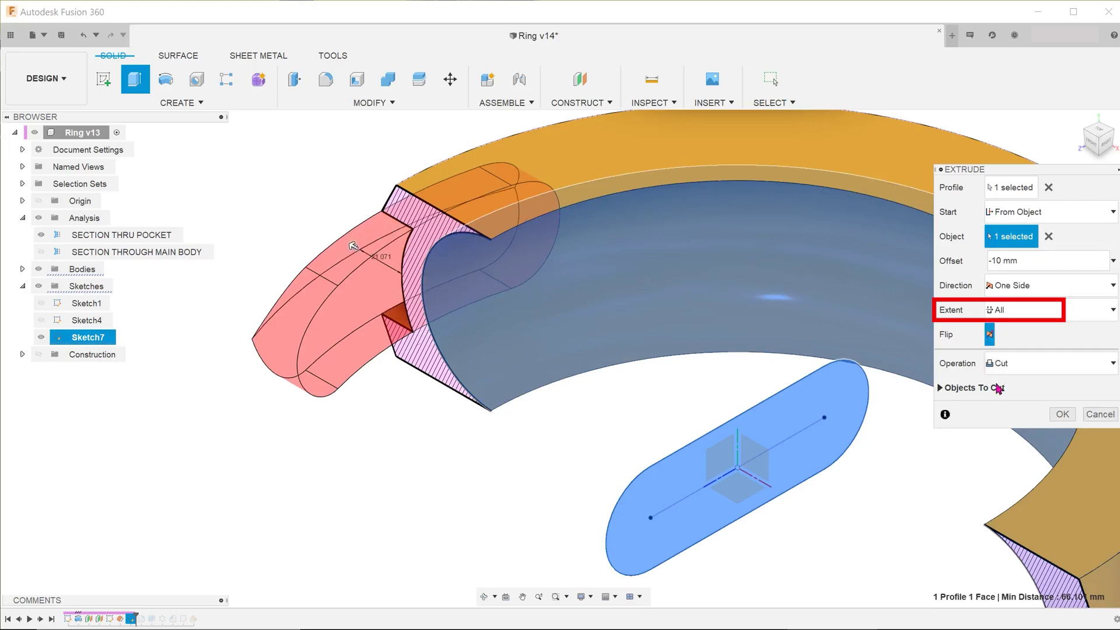
click(1093, 143)
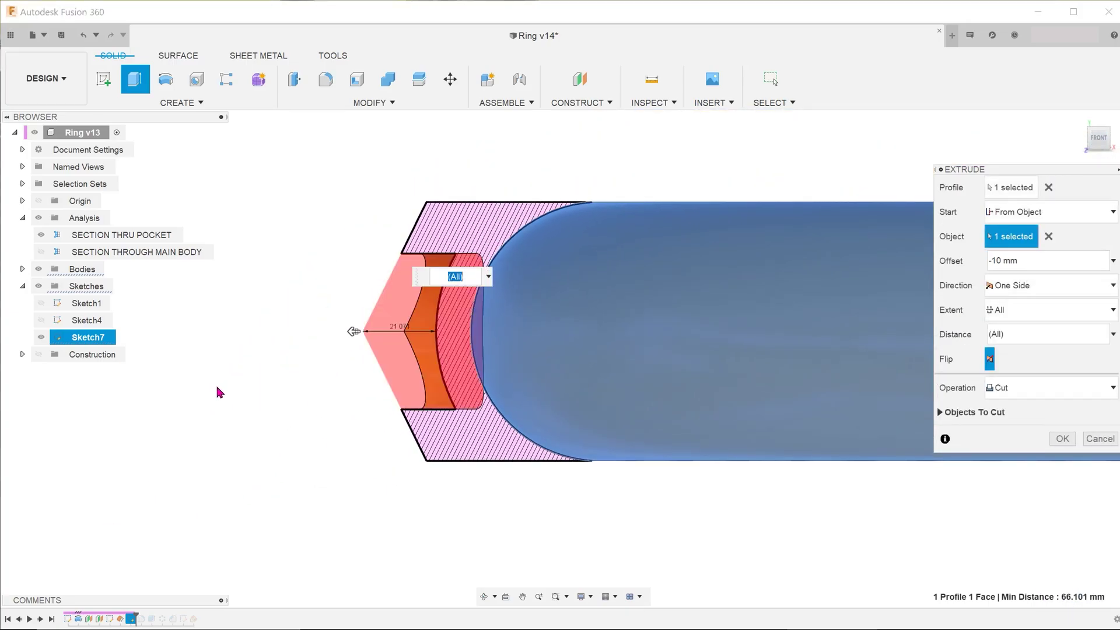
Commit the pocket cut and inspect it by toggling the section views and orbiting.
click(1061, 439)
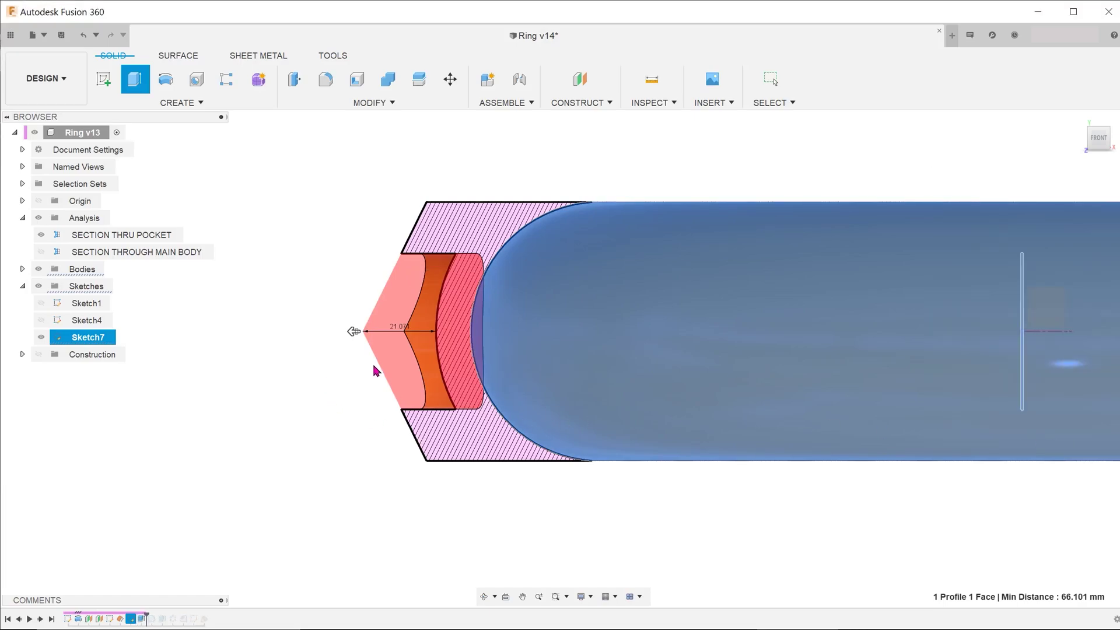
shift+middle_drag(382, 350, 472, 334)
click(38, 218)
shift+middle_drag(400, 318, 294, 265)
click(40, 234)
click(39, 217)
mouse_move(501, 379)
shift+middle_down()
mouse_move(553, 410)
mouse_move(445, 490)
mouse_move(462, 483)
mouse_move(411, 456)
mouse_move(443, 467)
mouse_move(645, 320)
mouse_move(680, 317)
mouse_move(604, 293)
mouse_move(642, 320)
mouse_move(604, 305)
shift+middle_up()
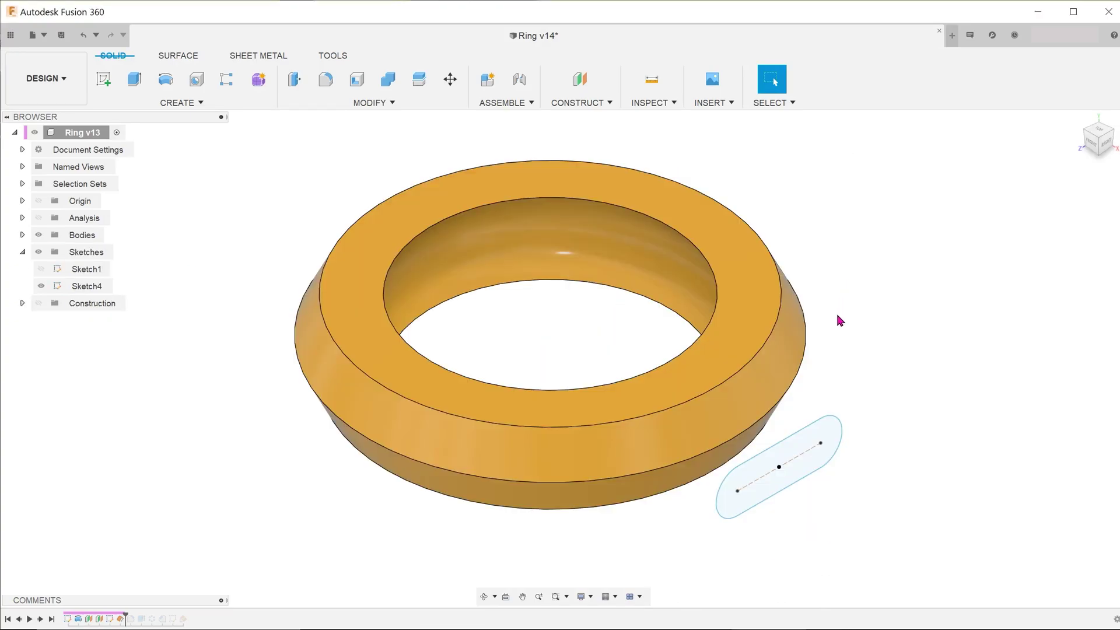
Select the slot sketch profile, then clear the selection.
click(831, 434)
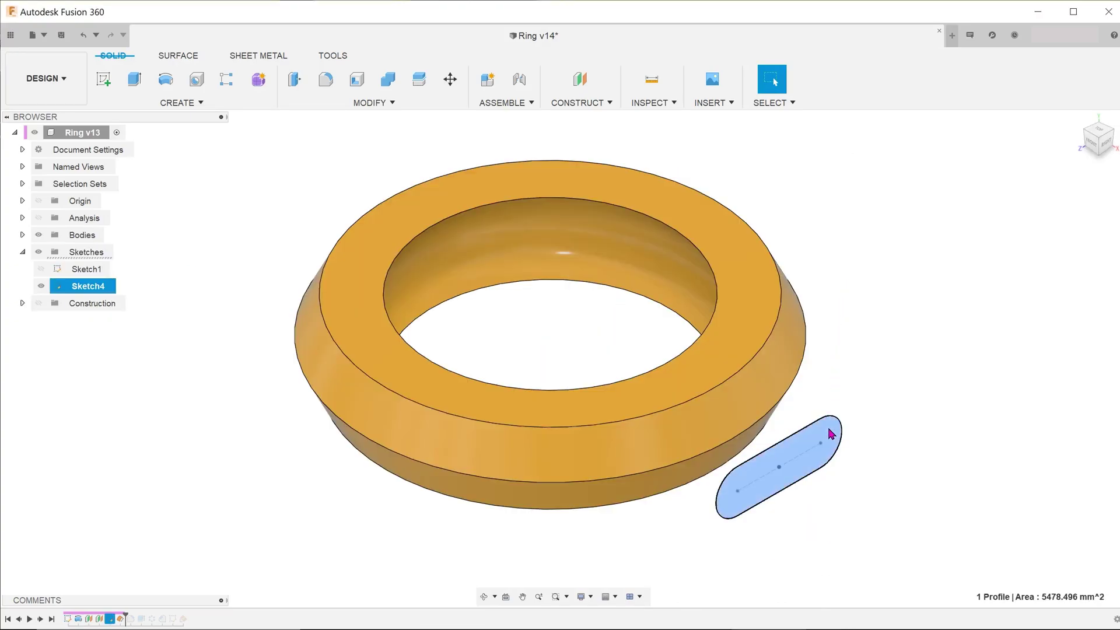
click(873, 331)
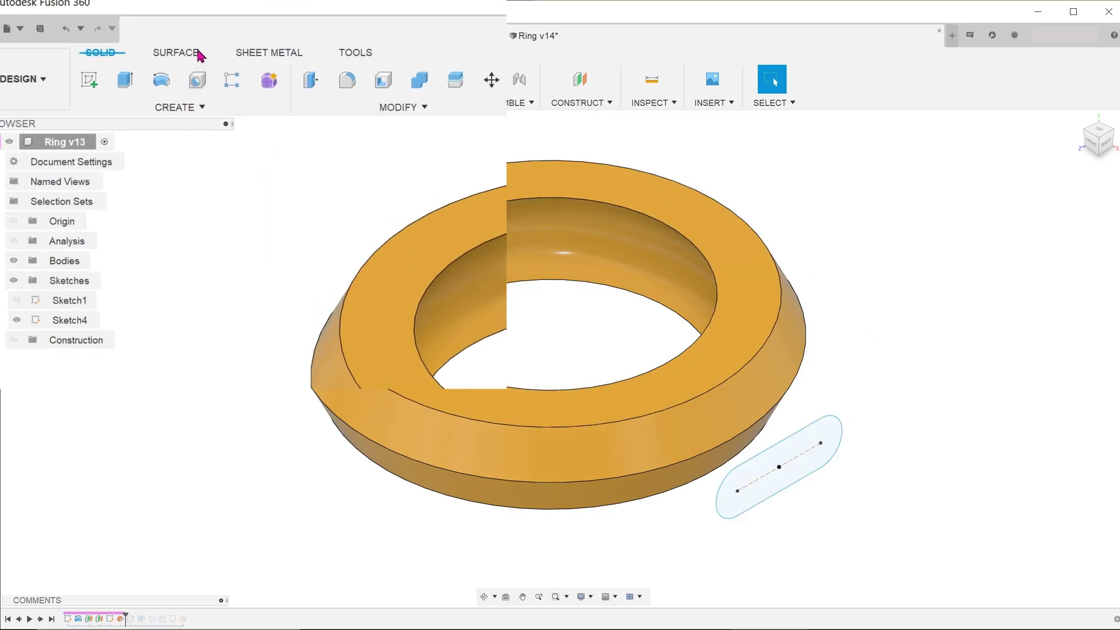
Start a surface Offset of the ring's inner face as a new body, entering a -20 mm distance.
click(197, 53)
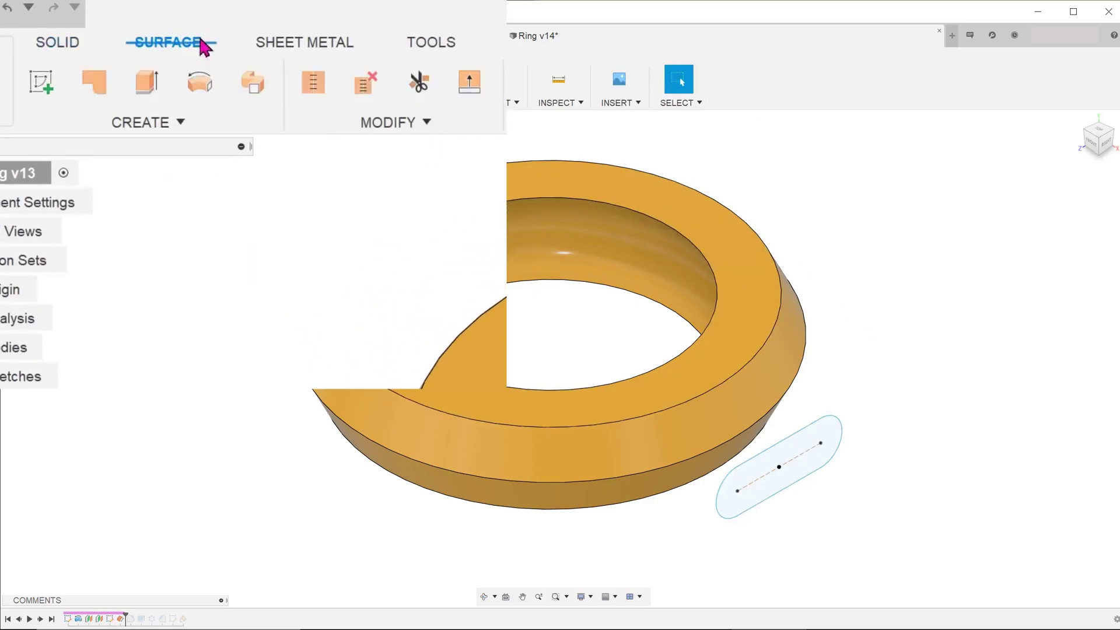
click(212, 127)
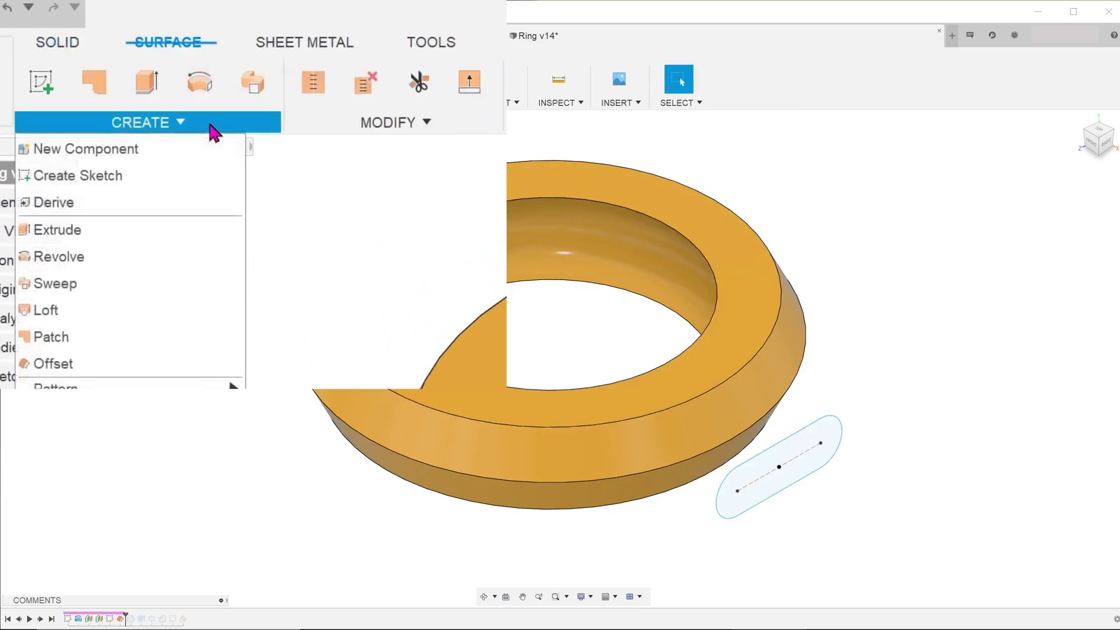
click(211, 364)
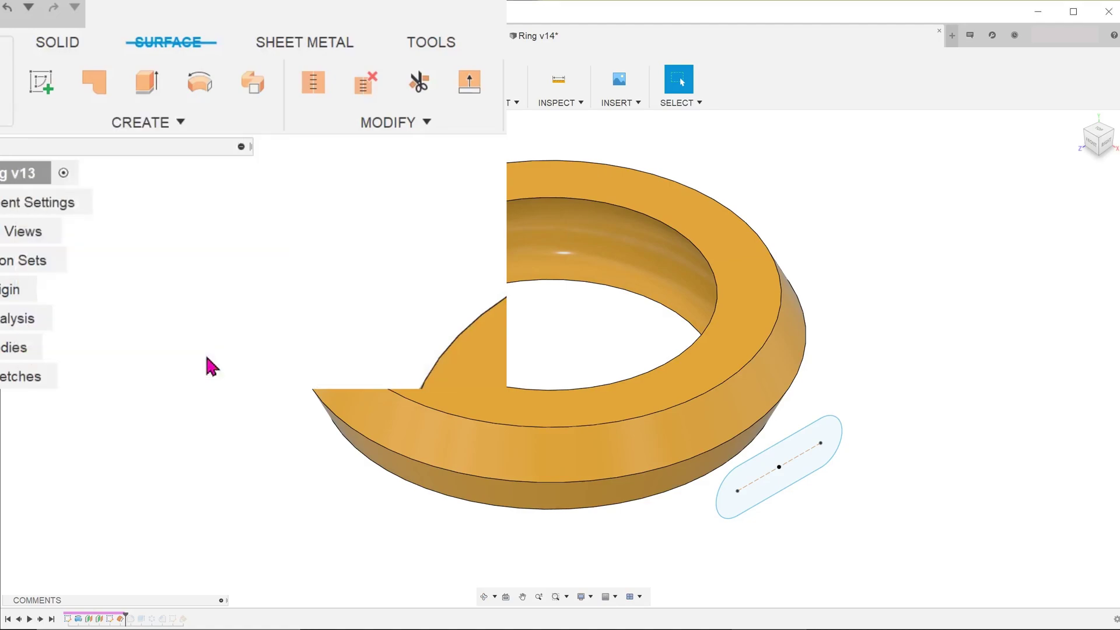
click(684, 285)
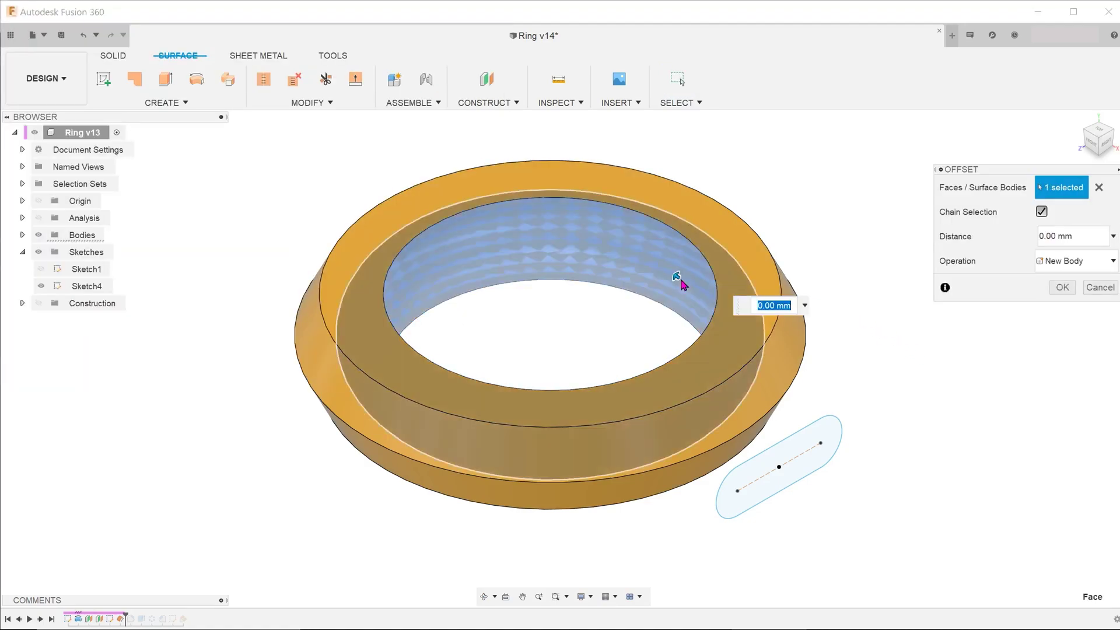
text(-20)
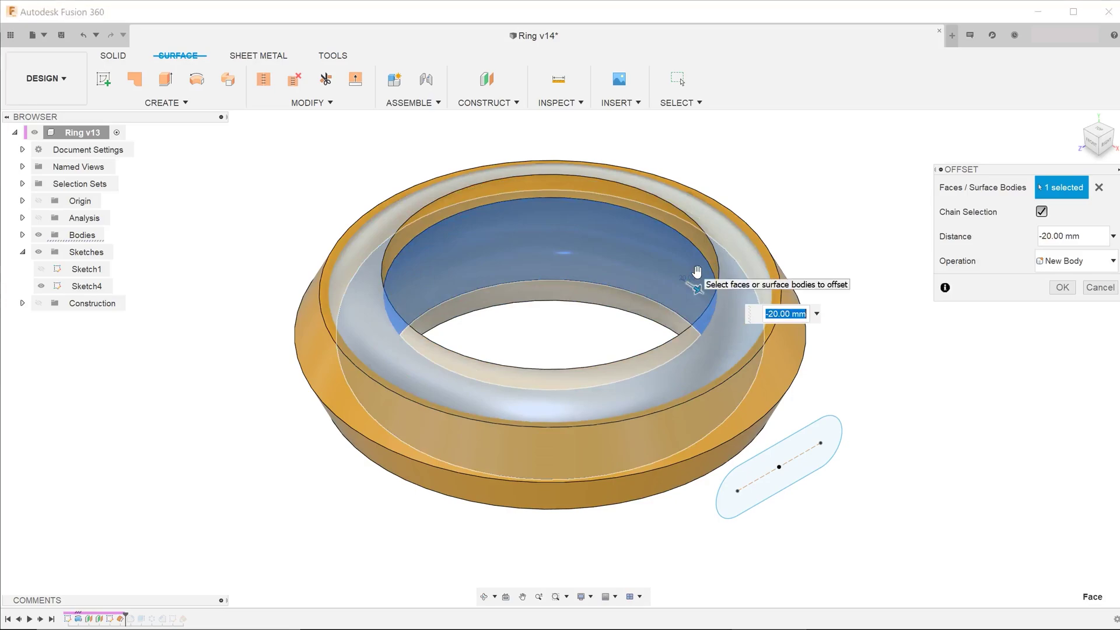
text(10)
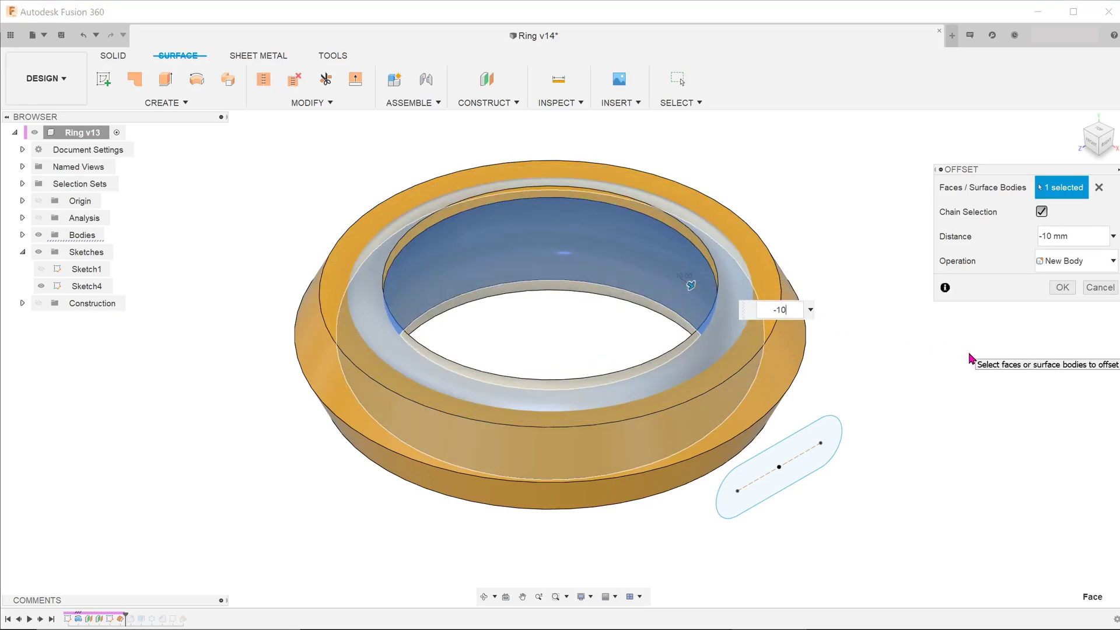
click(1062, 287)
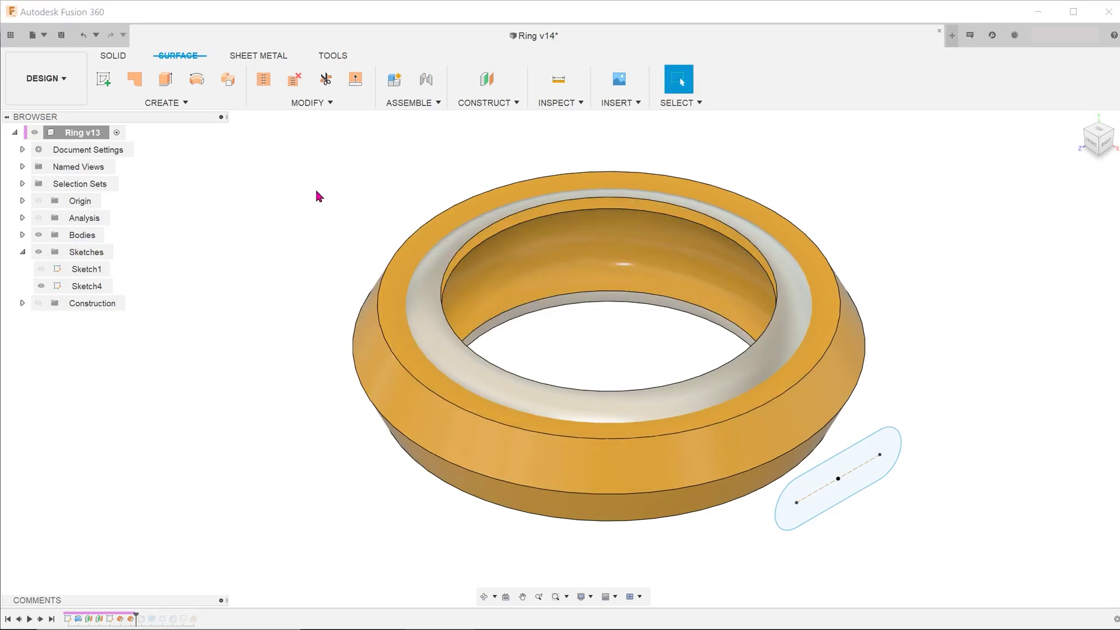
click(23, 234)
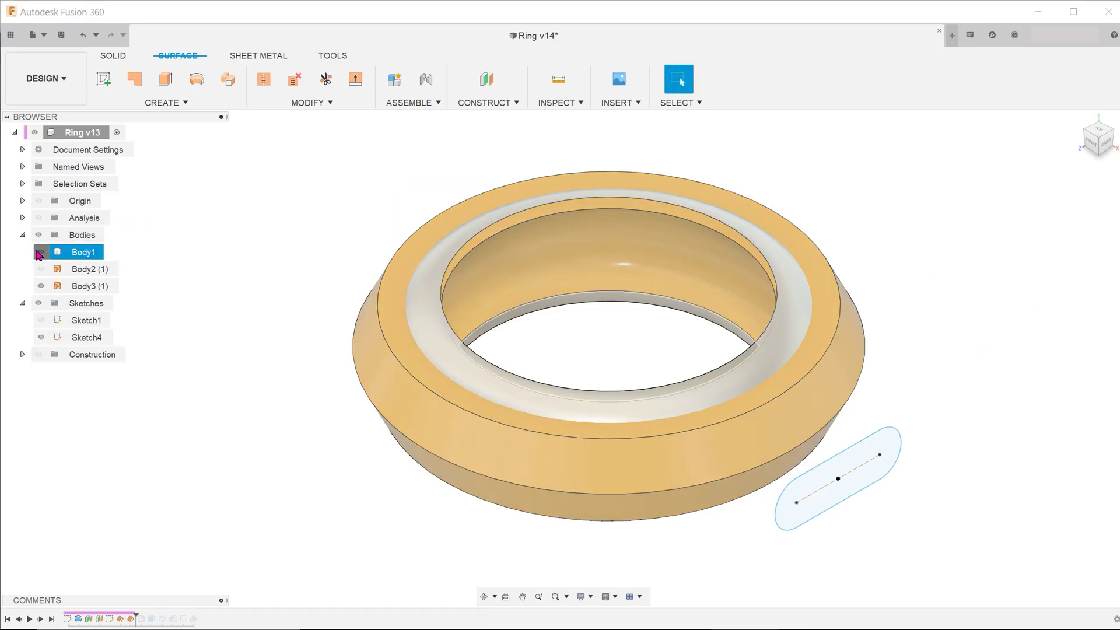
click(41, 252)
scroll(352, 274, up, 1)
shift+middle_drag(393, 316, 407, 285)
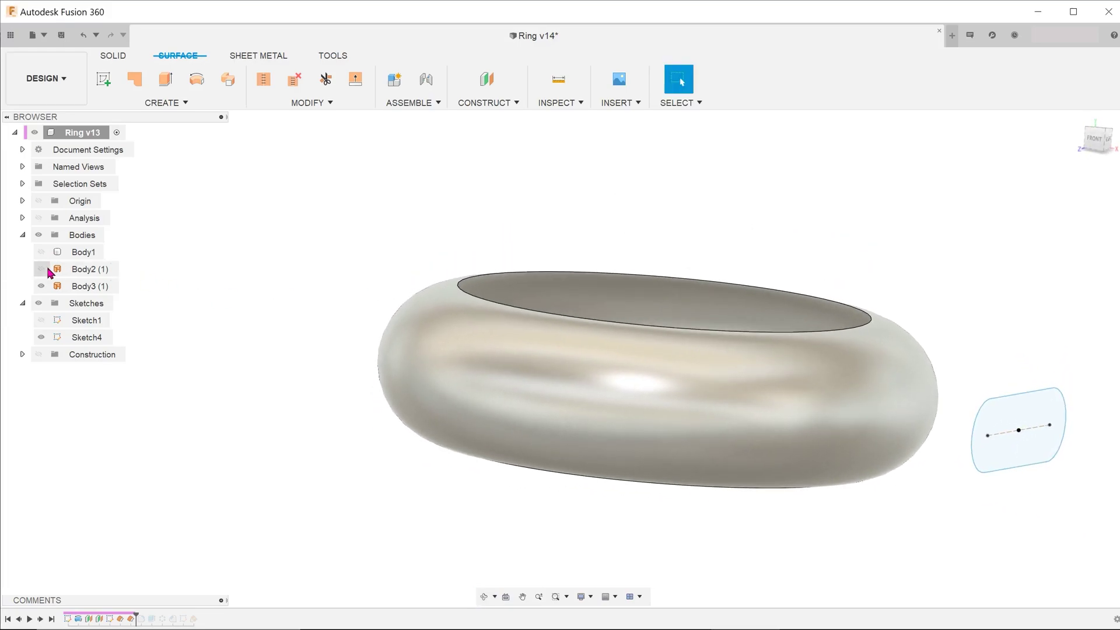
click(41, 251)
click(39, 217)
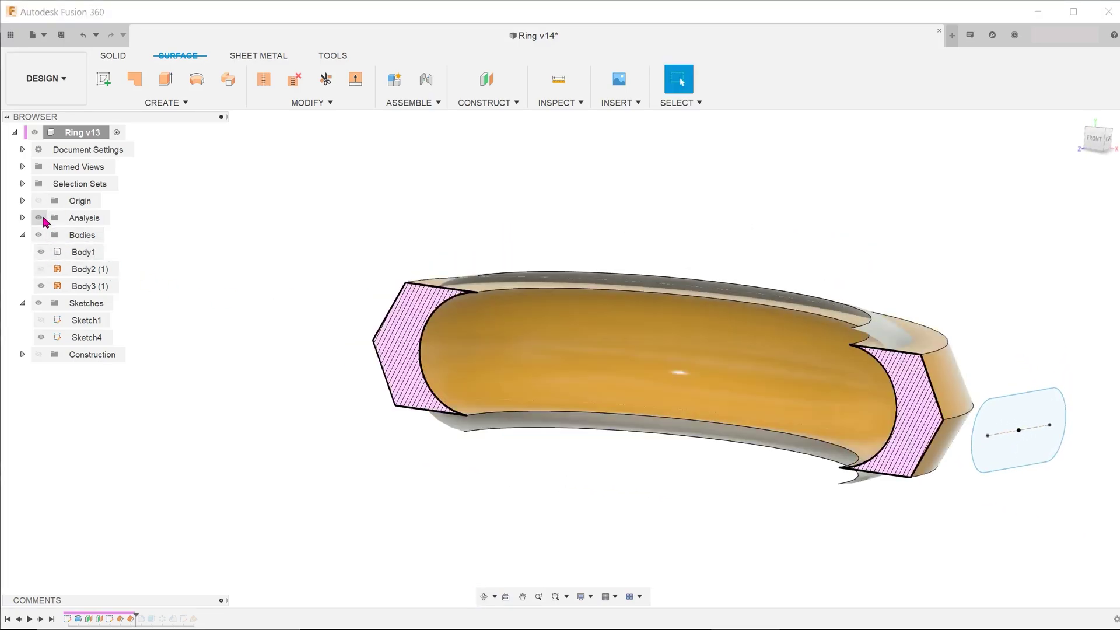
click(307, 336)
scroll(513, 362, up, 4)
shift+middle_drag(441, 295, 285, 260)
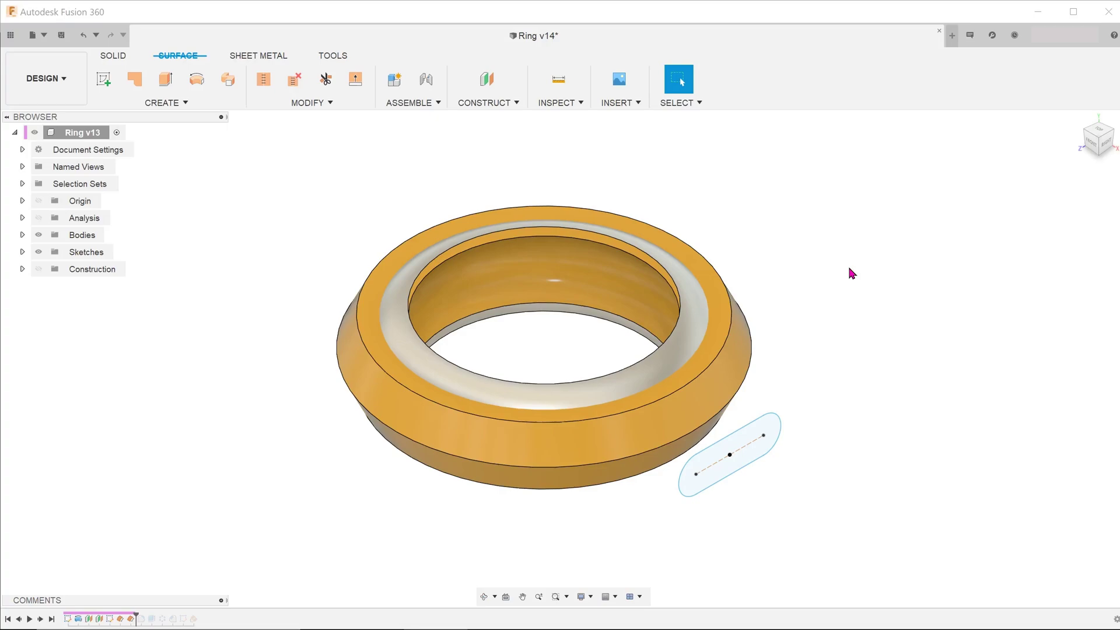
Extrude the slot profile To Object, stopping at the offset face, with the chain-faces option changed.
key(e)
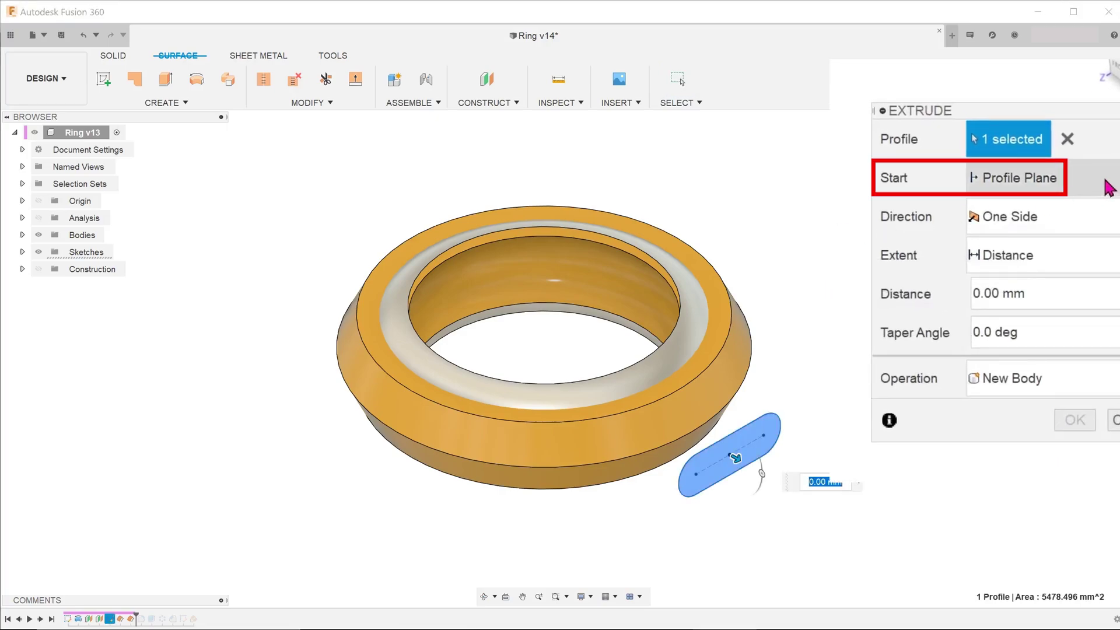
click(1080, 255)
click(1080, 313)
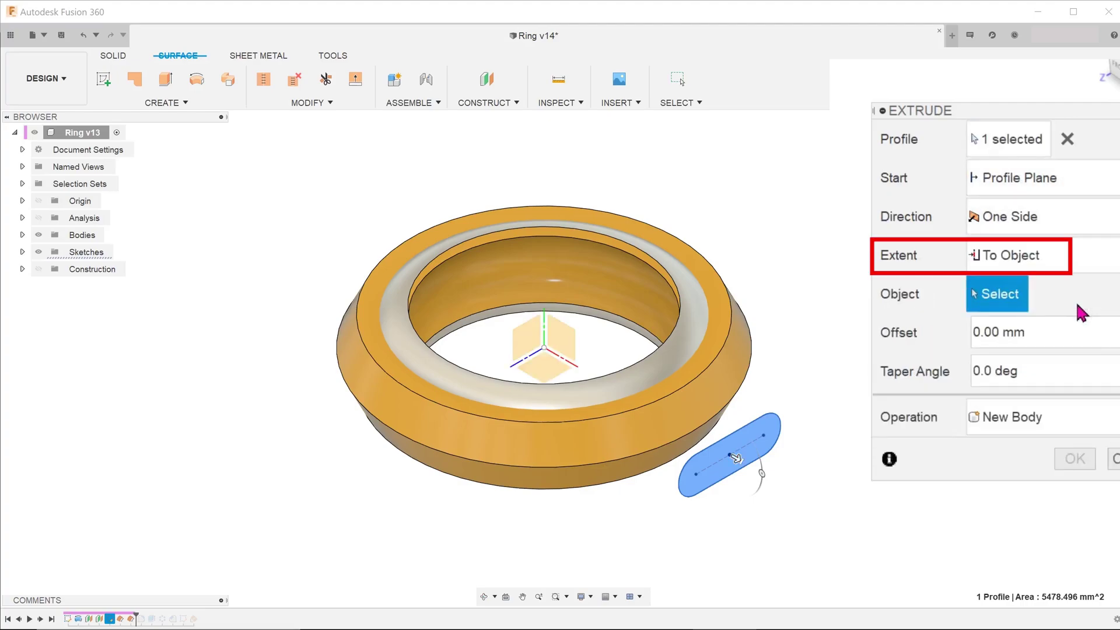
click(698, 336)
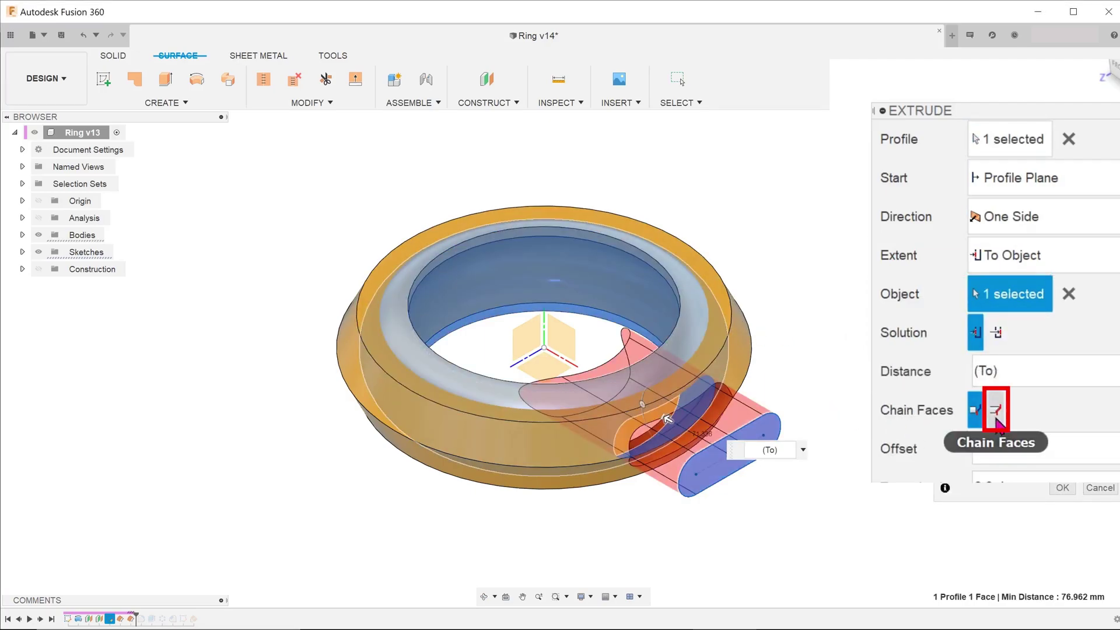
click(995, 411)
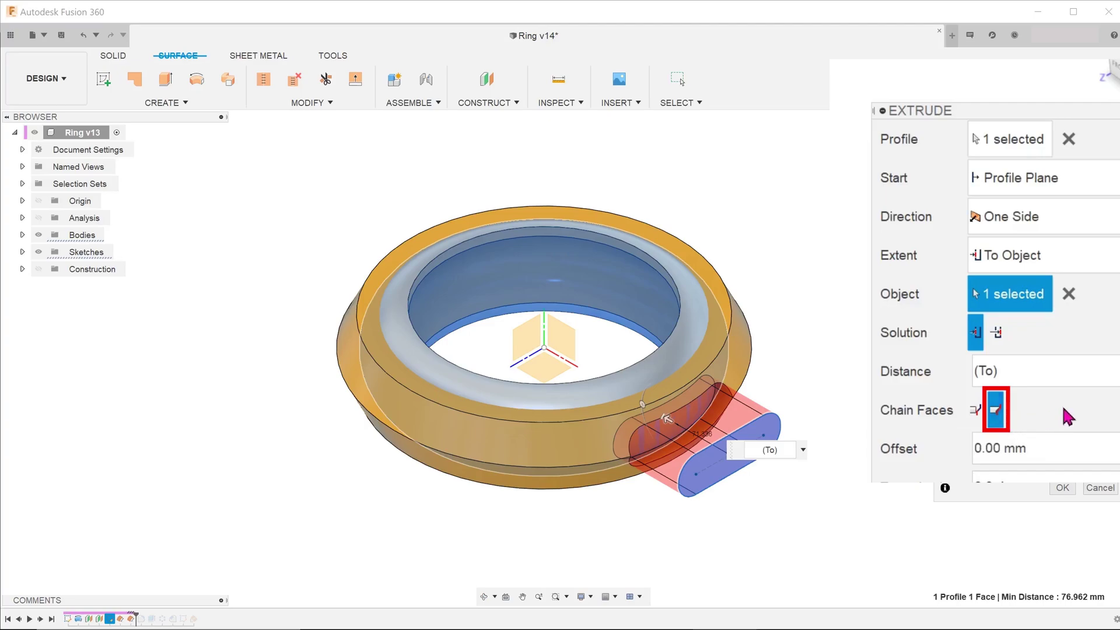
Confirm the To Object extrusion, then hide Body3 and select Body1.
key(Return)
click(22, 235)
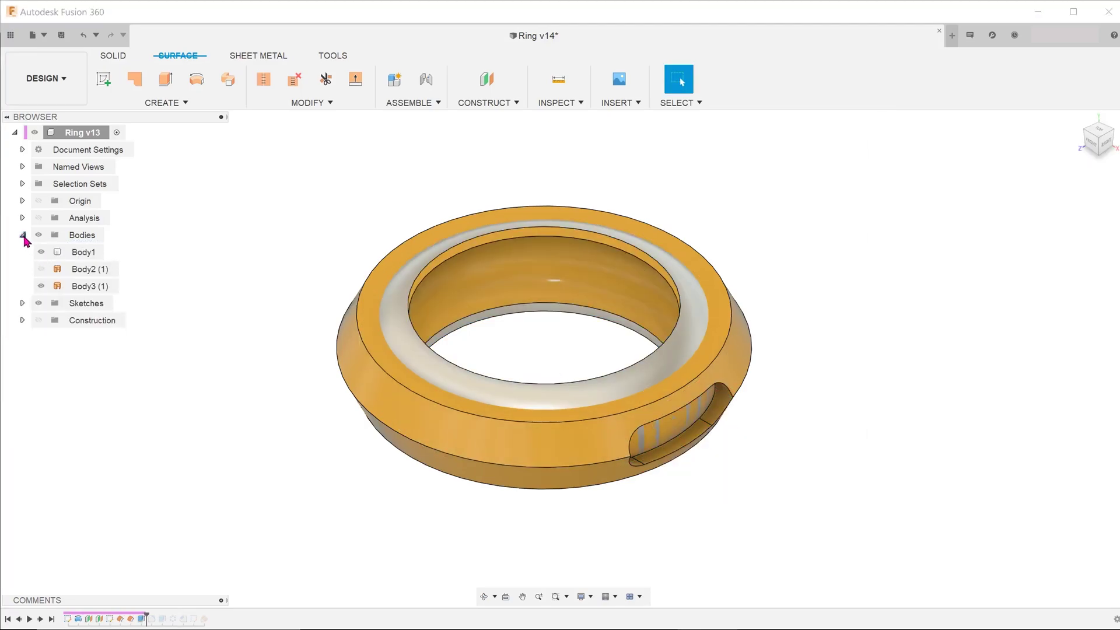
click(41, 285)
click(83, 251)
shift+middle_drag(393, 429, 412, 247)
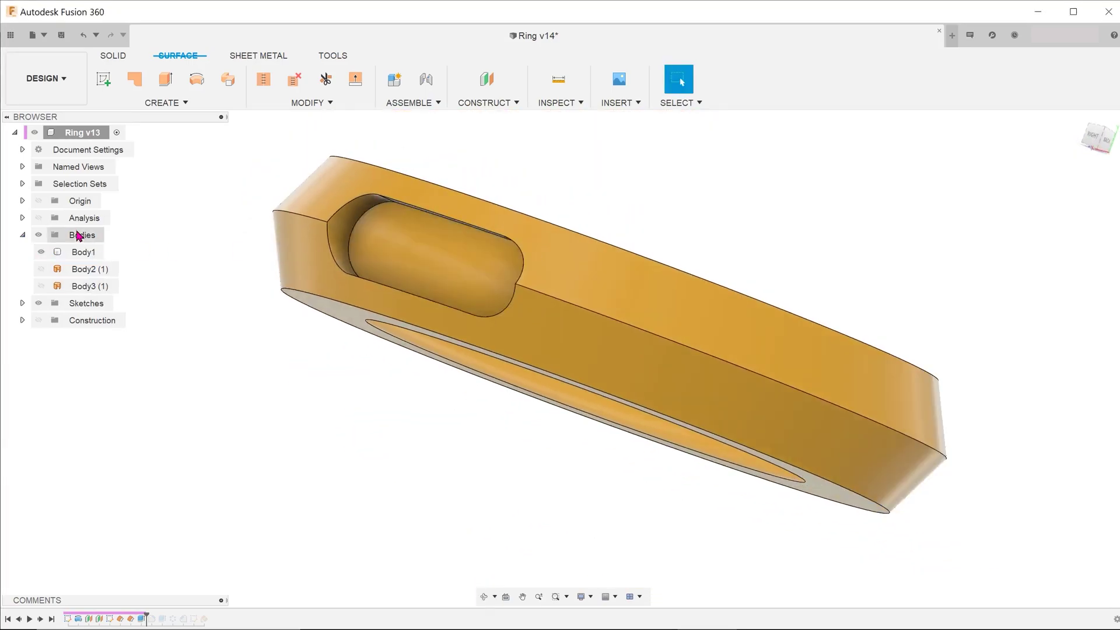
Inspect the pocket in section, then trim the outer arc's top tail.
click(39, 217)
click(83, 252)
mouse_move(528, 249)
shift+middle_down()
mouse_move(655, 279)
mouse_move(668, 245)
shift+middle_up()
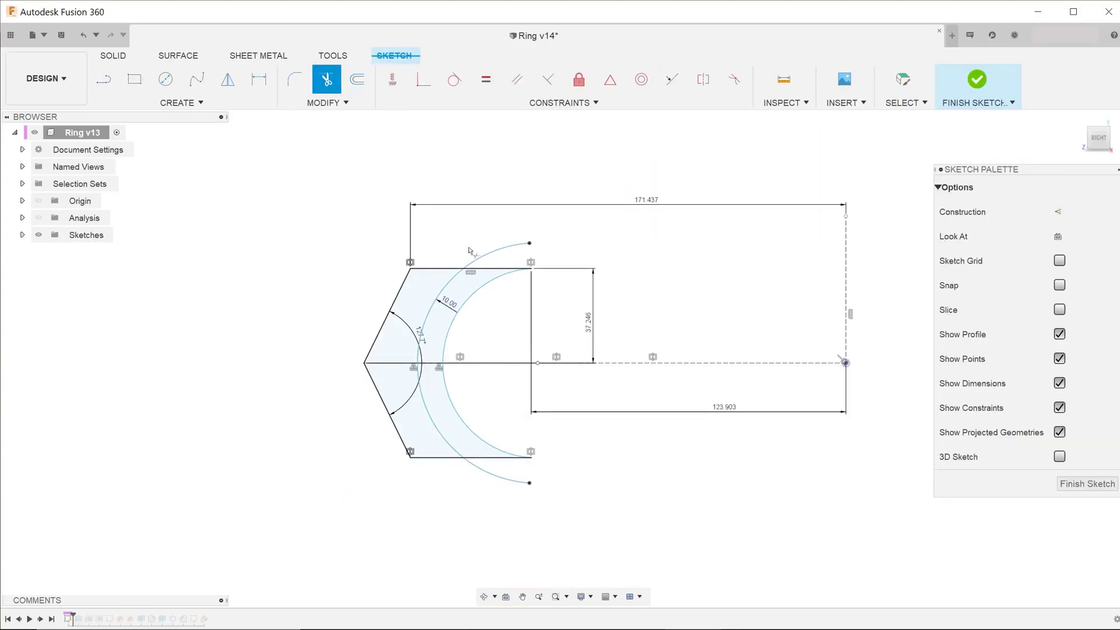
click(490, 254)
Trim the outer arc's bottom tail and finish the profile sketch.
click(514, 473)
key(Escape)
click(986, 95)
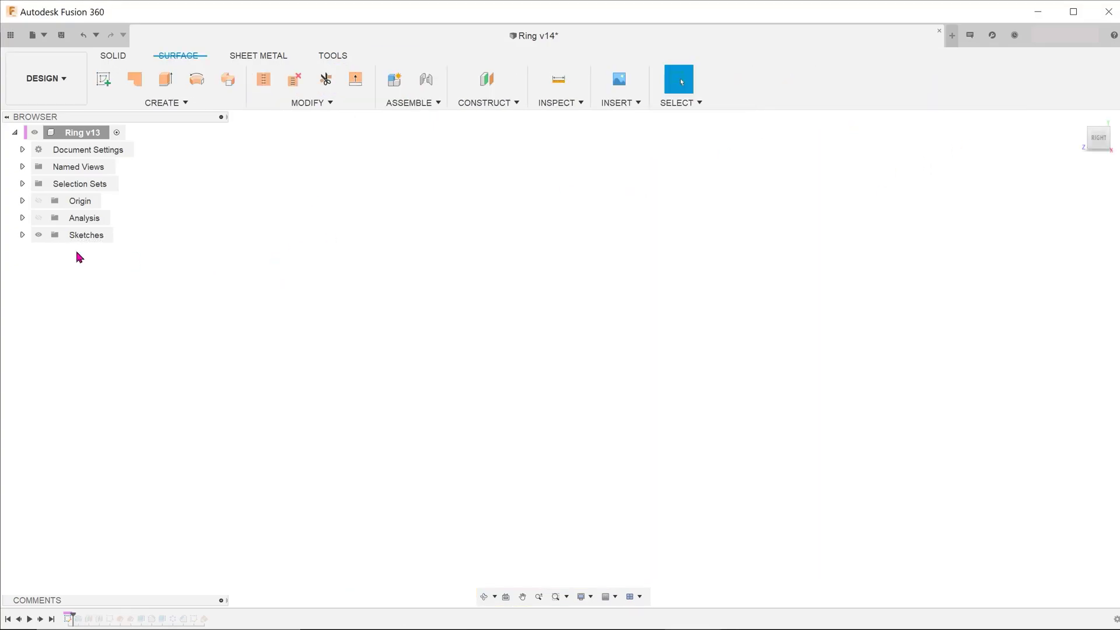
Revolve the profile a full 360° about the vertical line.
click(41, 251)
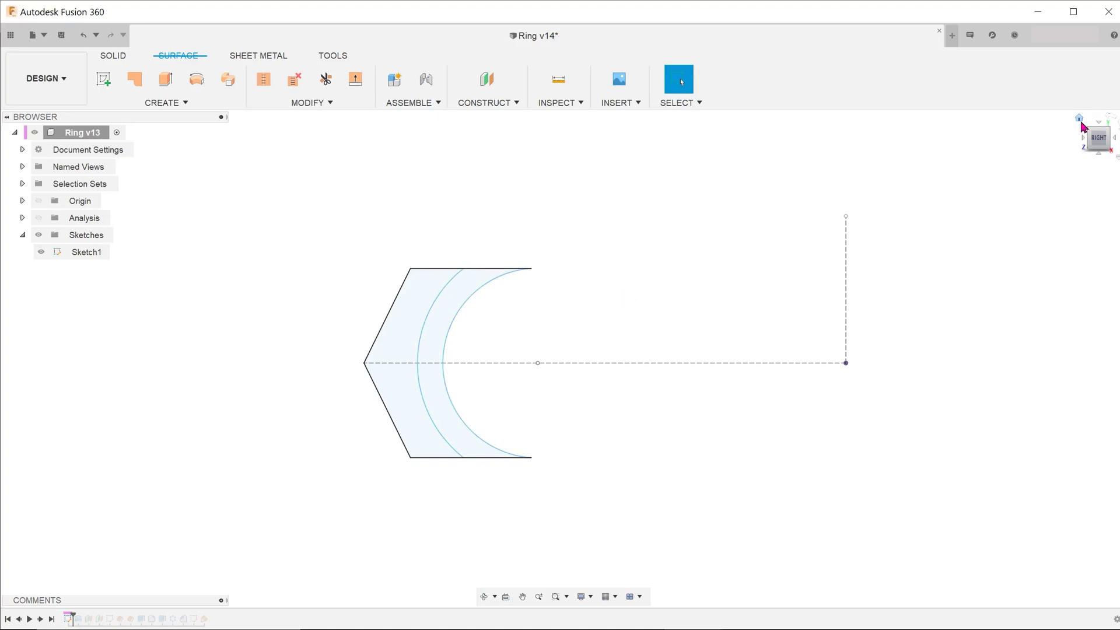
click(1080, 123)
text(srevolve)
key(Return)
click(416, 446)
click(757, 262)
scroll(640, 307, down, 2)
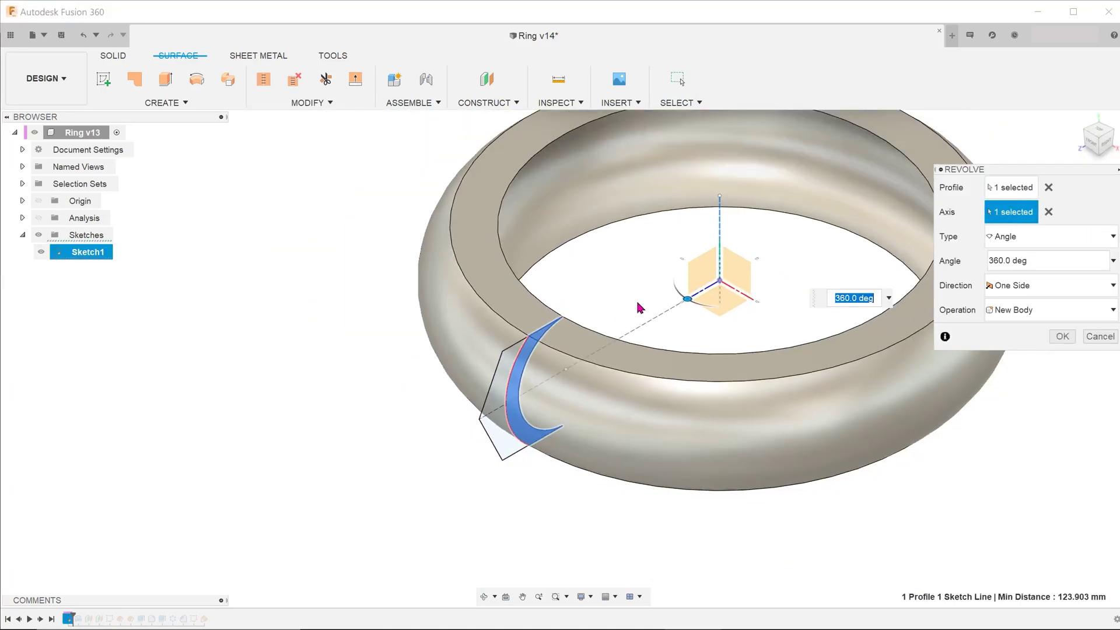
click(1060, 337)
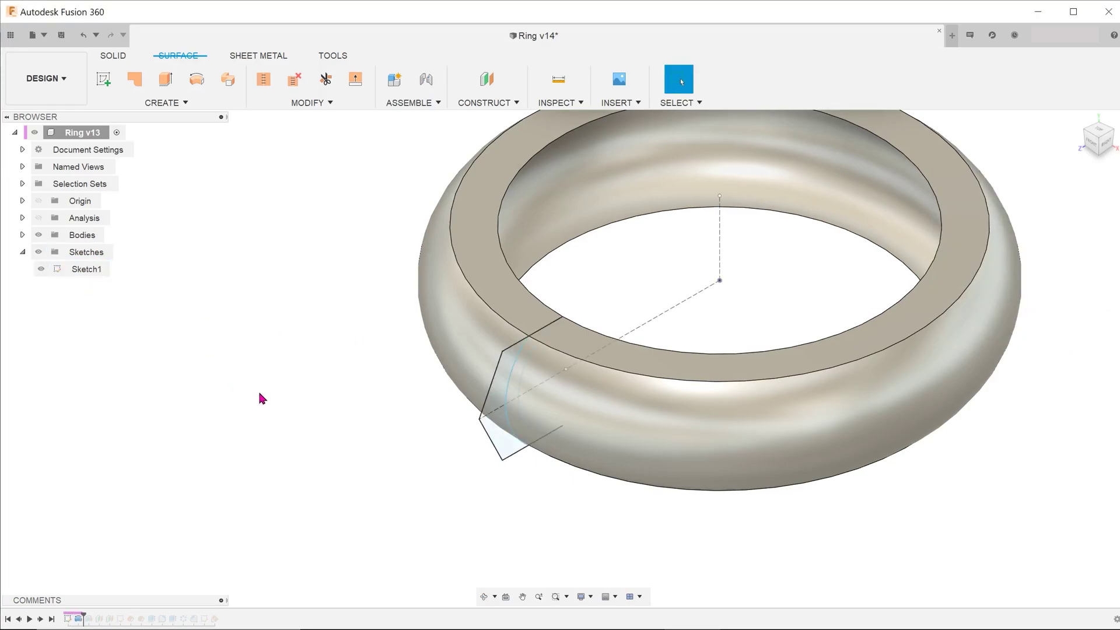
Revolve the bevel profile about the vertical line as a new body.
shift+middle_drag(262, 395, 309, 332)
text(sreo)
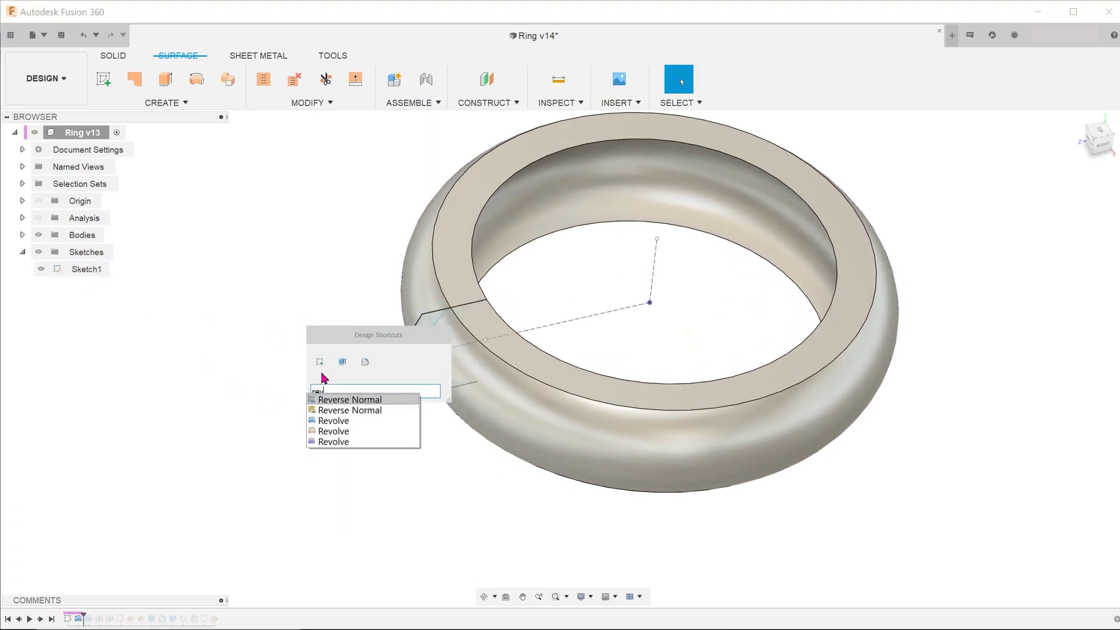
click(333, 420)
click(403, 379)
shift+middle_drag(402, 379, 583, 327)
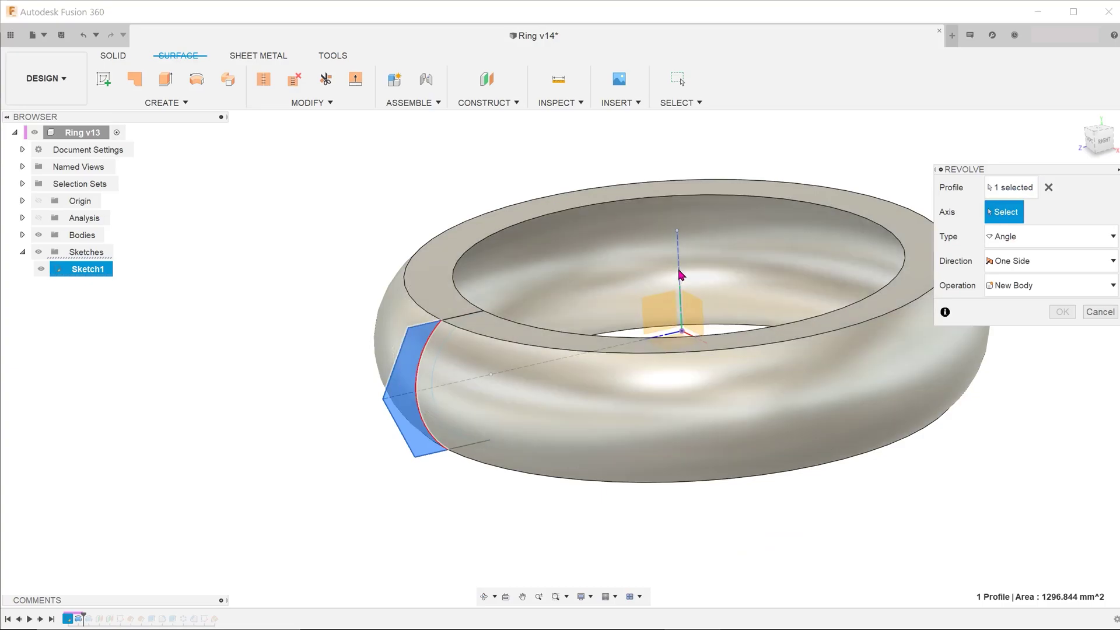
click(680, 275)
click(1050, 310)
click(1018, 395)
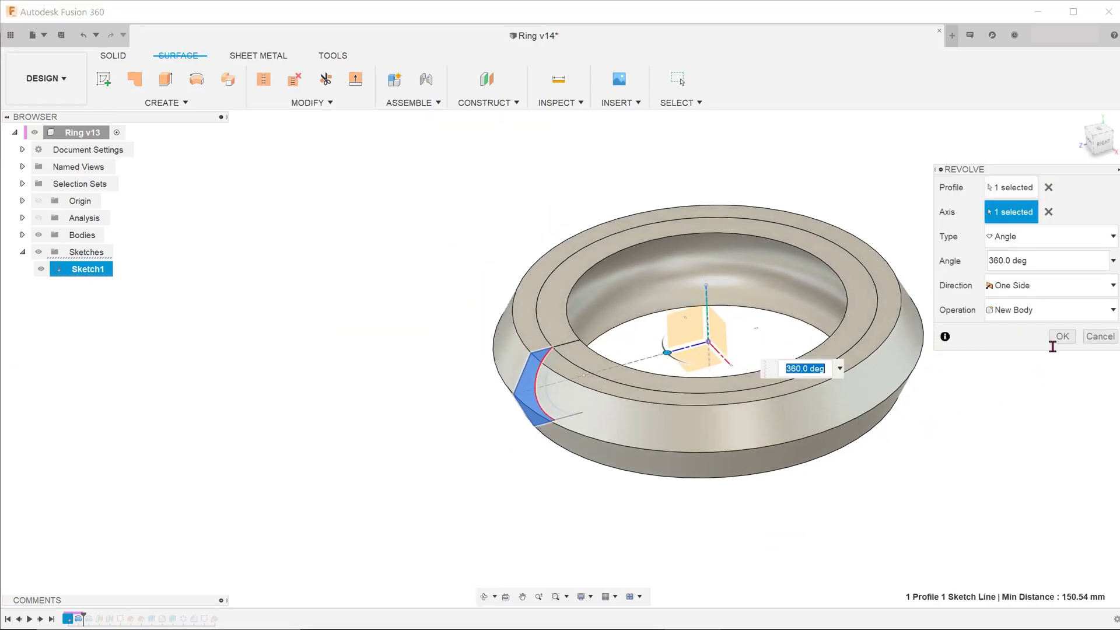
click(1058, 337)
Hide the sketches, turn on the section cut and view the hatched ring cross-section.
click(39, 252)
click(39, 218)
scroll(362, 297, up, 5)
shift+middle_drag(350, 304, 462, 333)
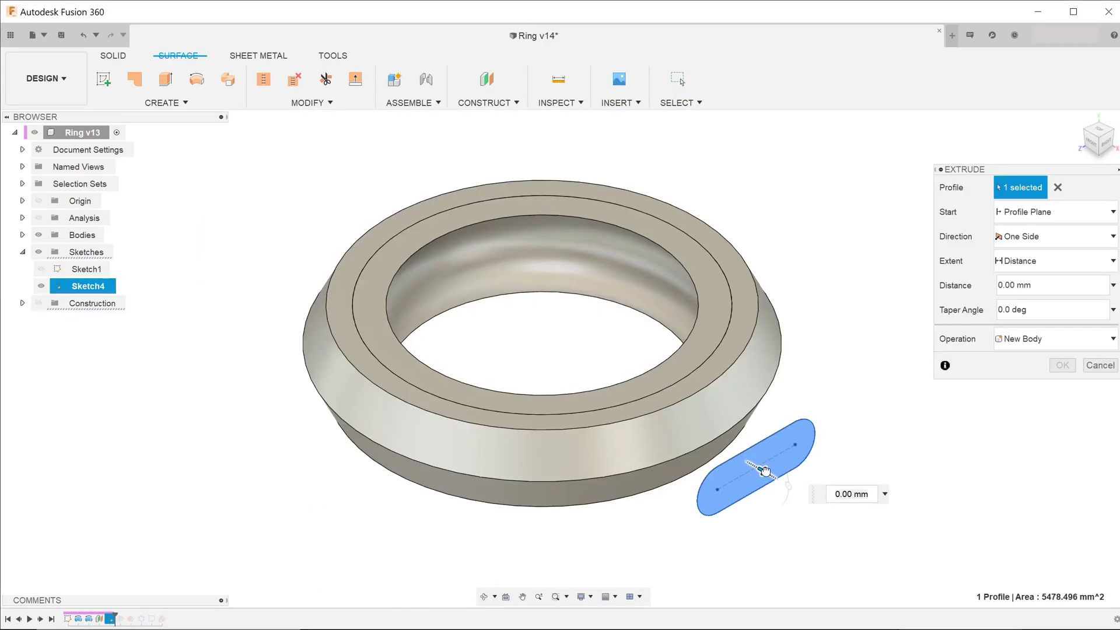
drag(756, 467, 560, 344)
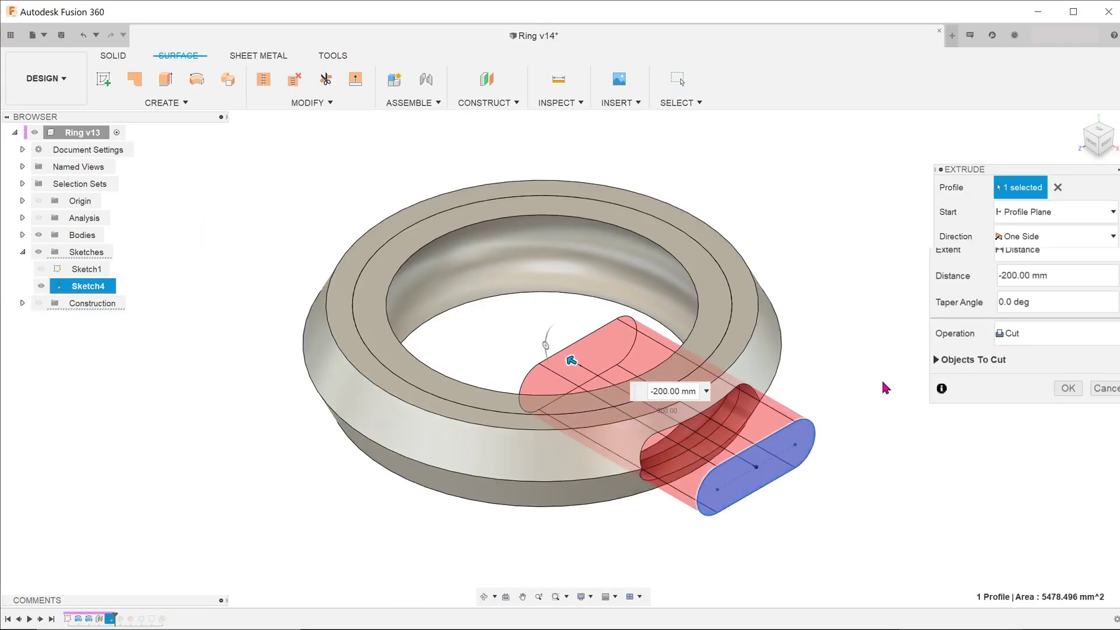
Finish the -200 mm slot cut with Body4 excluded, so only Body5 is cut.
click(937, 357)
click(882, 361)
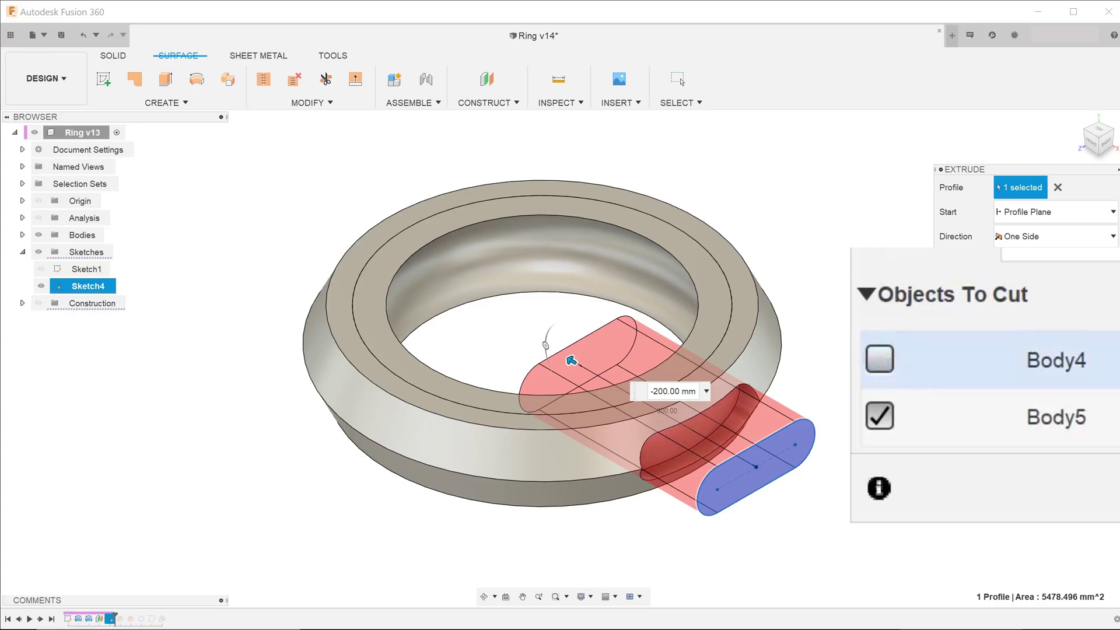
key(Return)
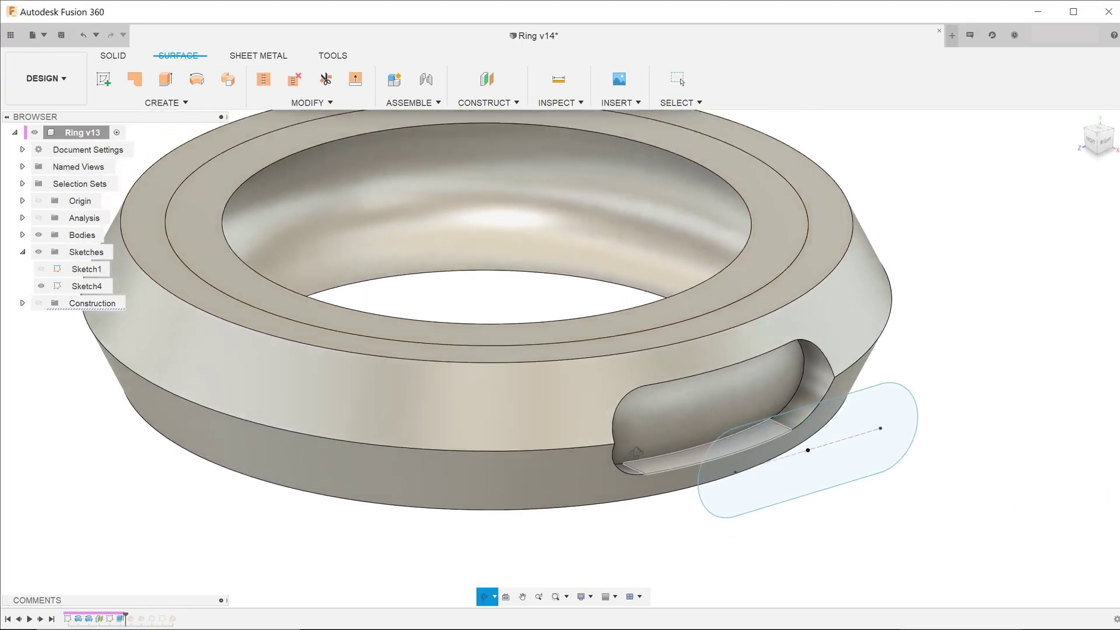